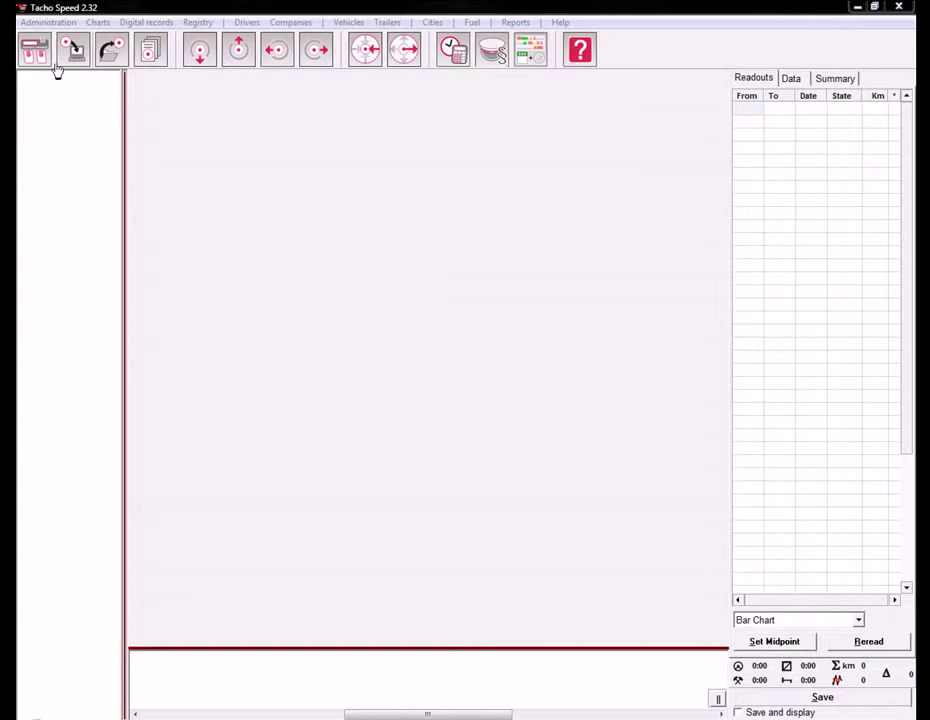
Bring up the opening screen with its task shortcuts, look it over and close it again.
left_click(50, 22)
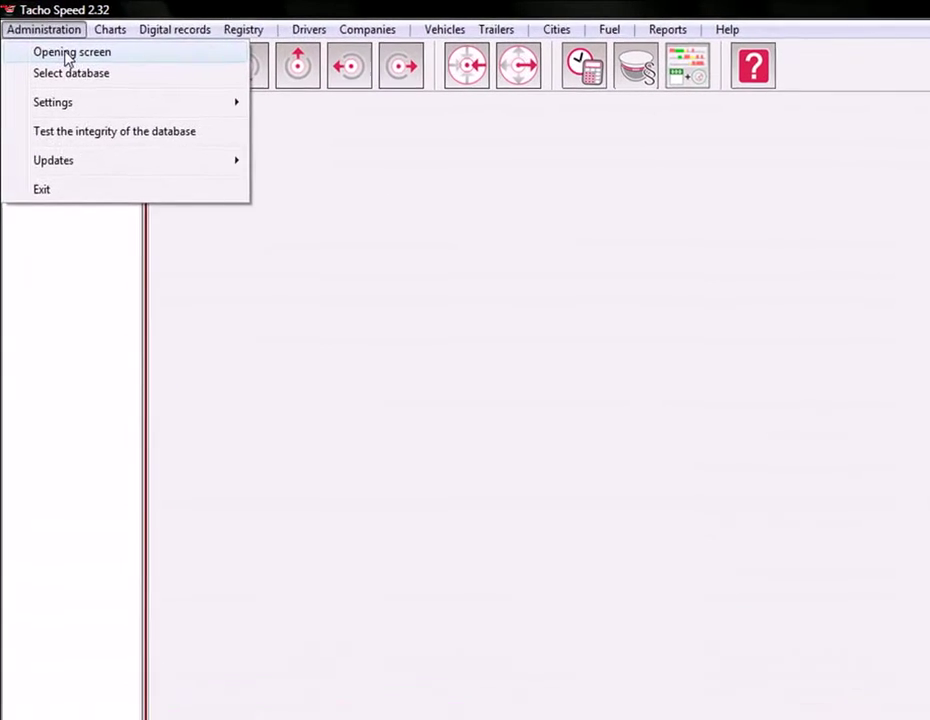
left_click(64, 40)
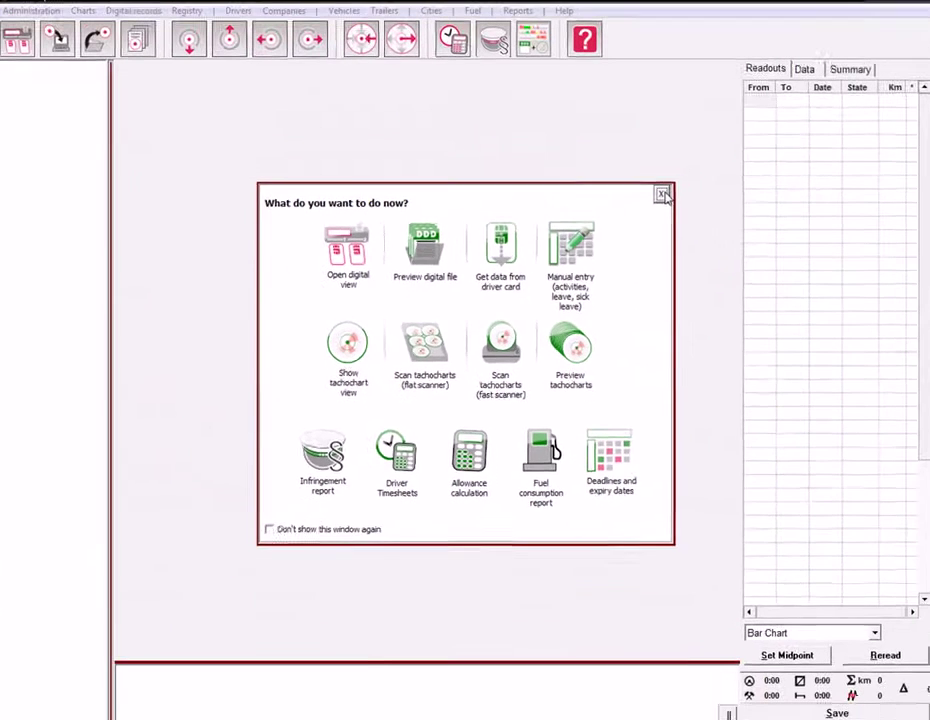
left_click(663, 194)
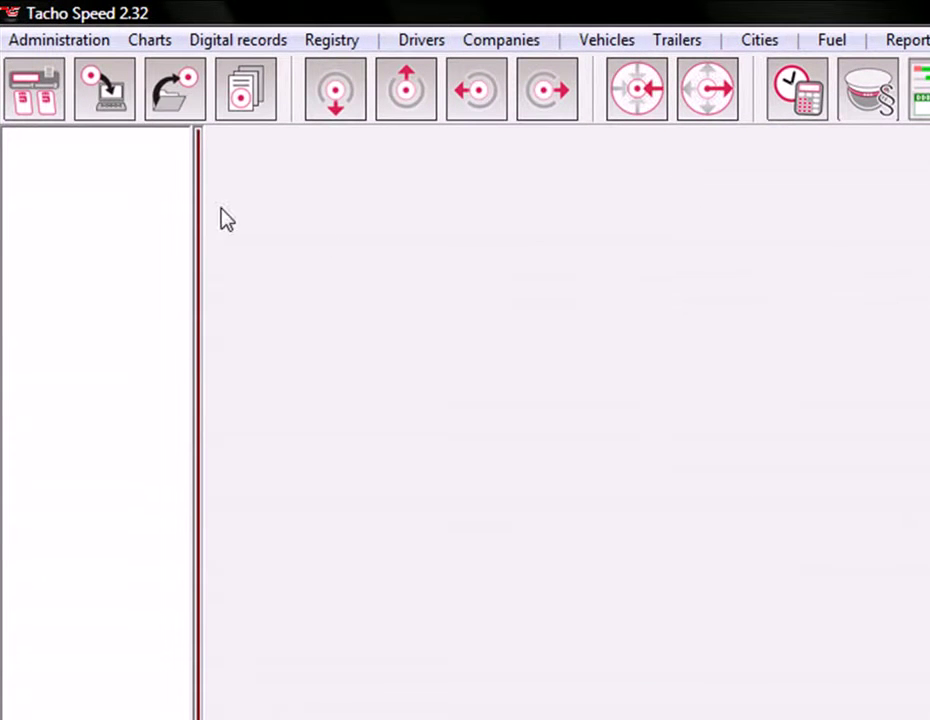
Switch to the digital view and back to the tachochart view.
left_click(38, 112)
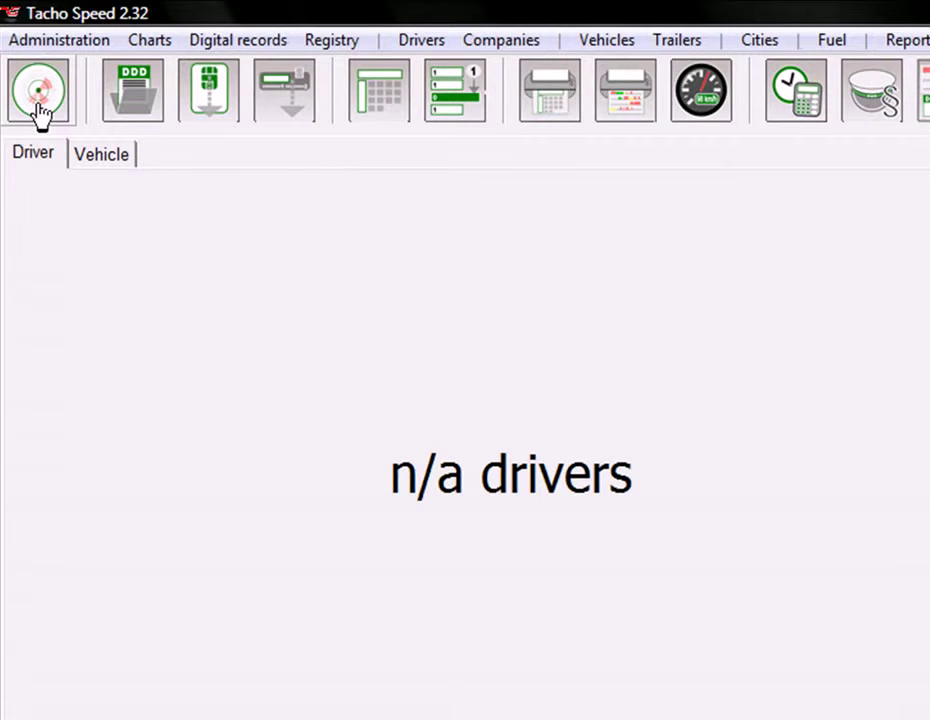
left_click(38, 112)
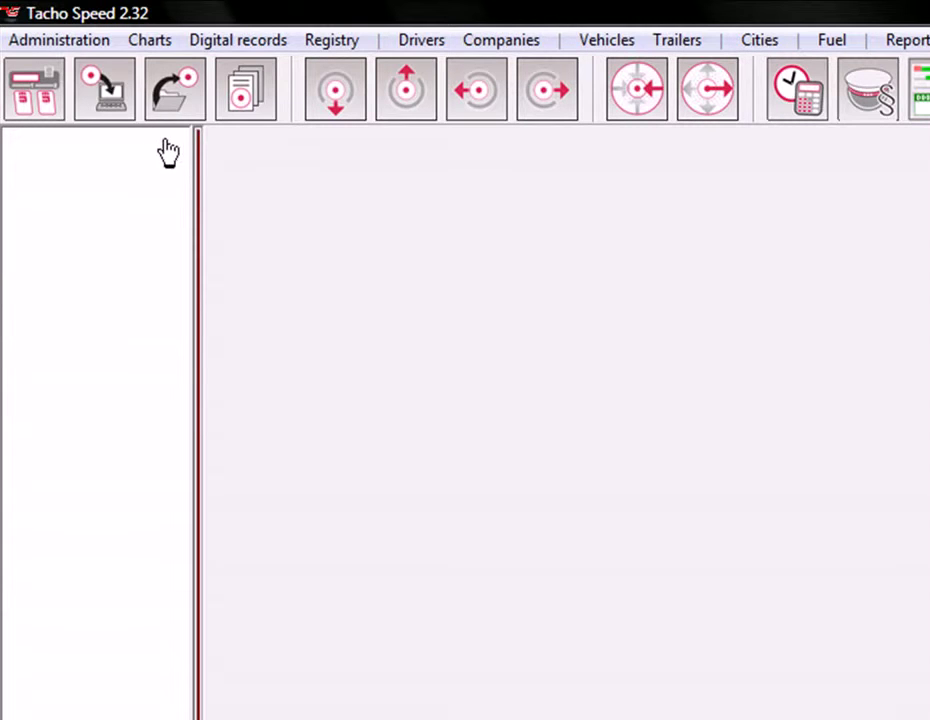
left_click(118, 117)
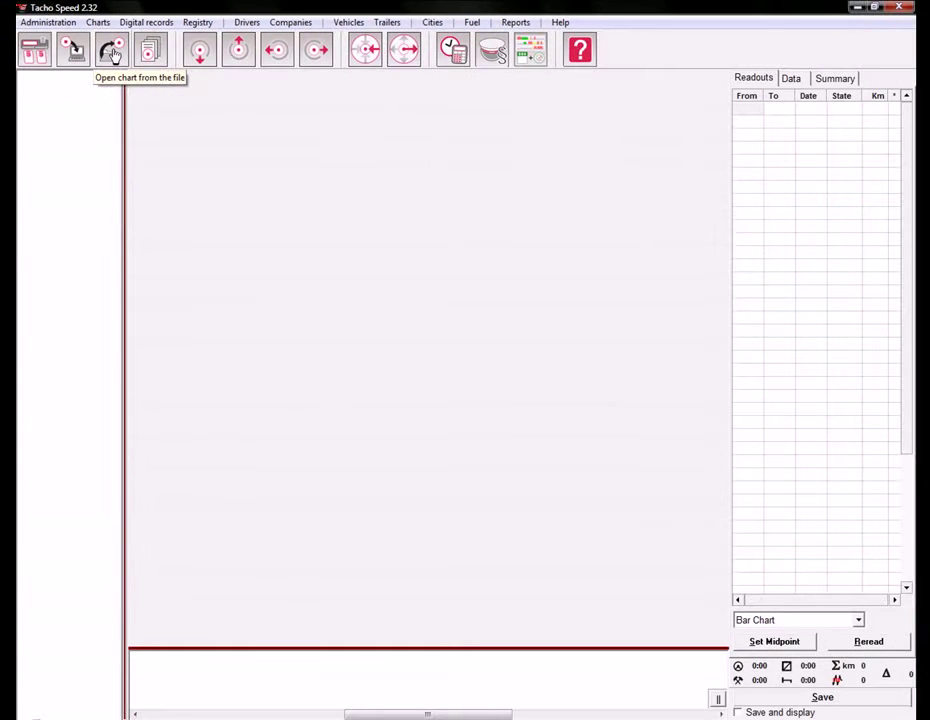
left_click(113, 55)
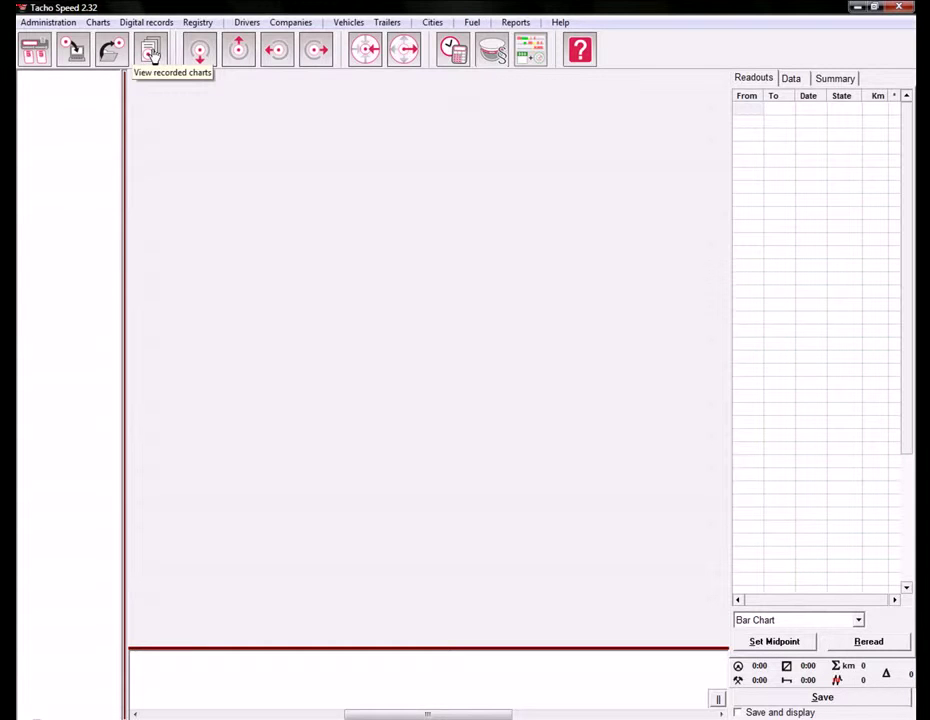
left_click(152, 55)
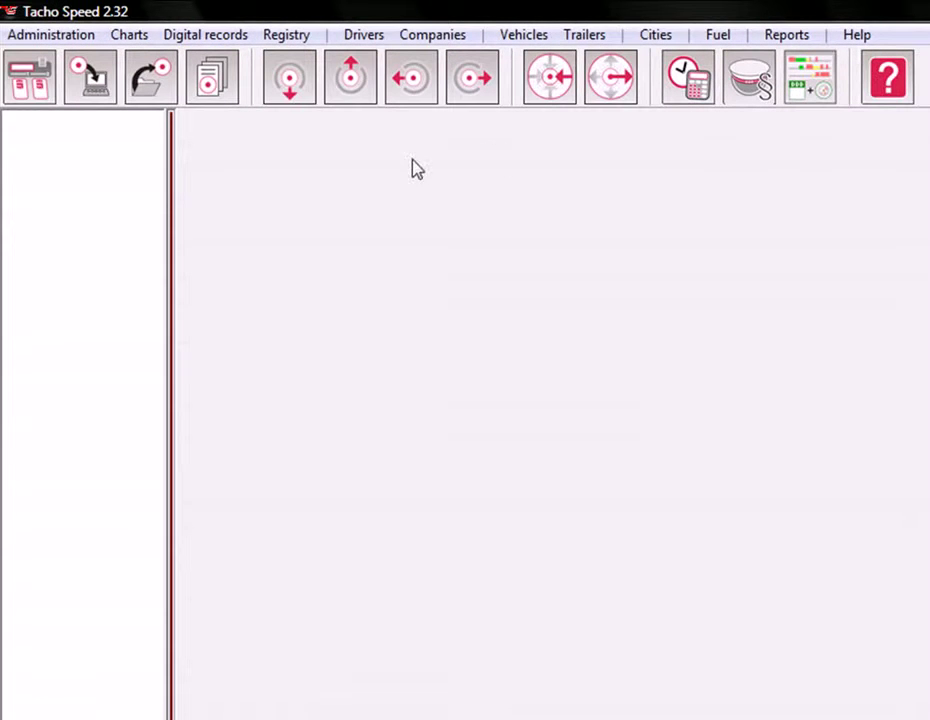
left_click(46, 38)
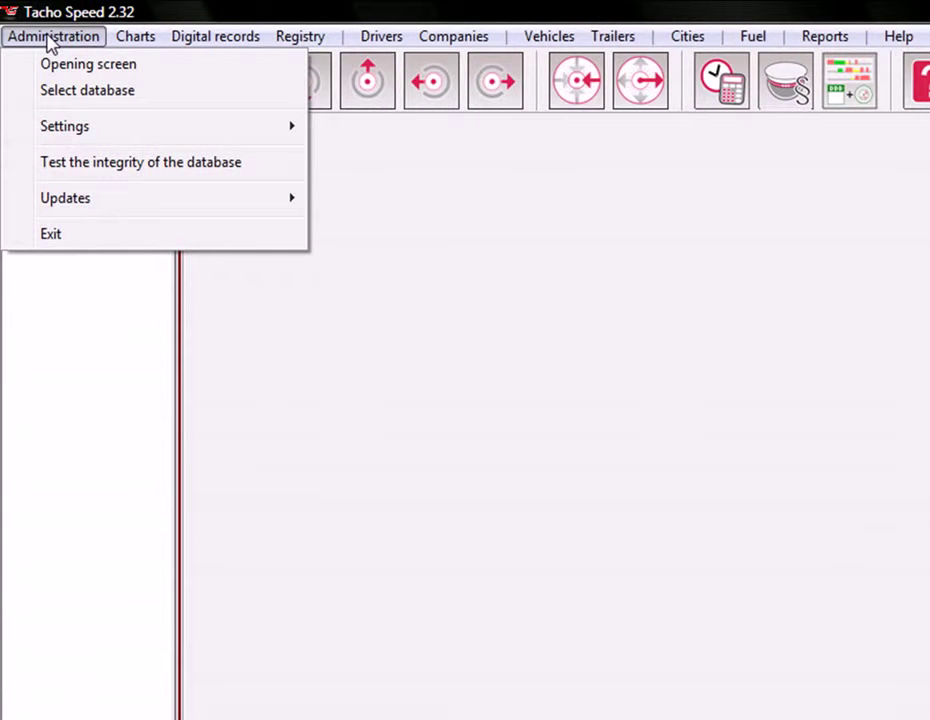
mouse_move(131, 38)
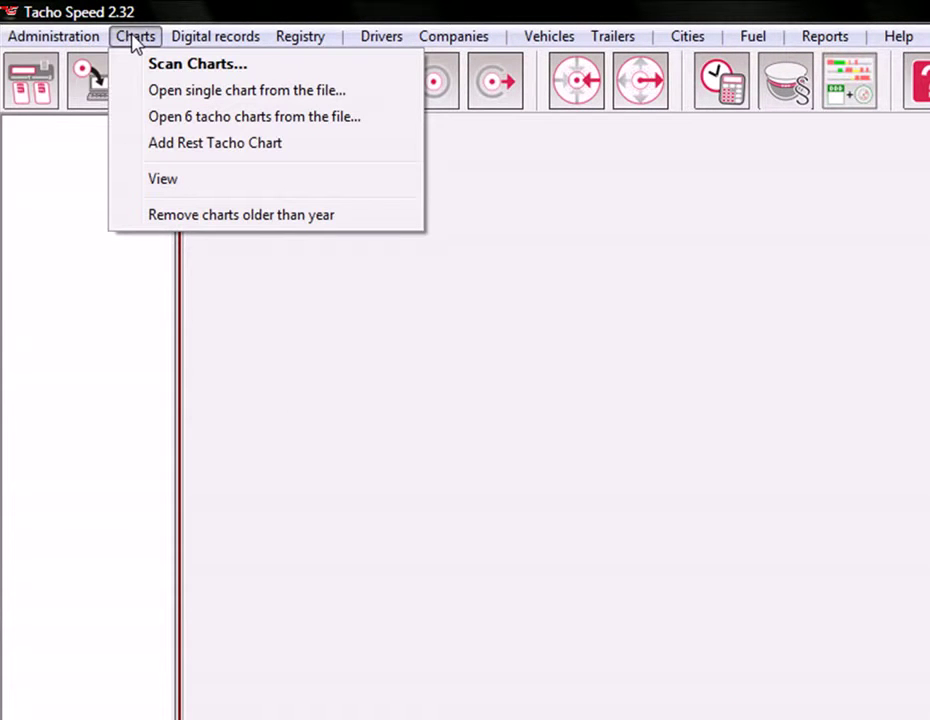
mouse_move(295, 42)
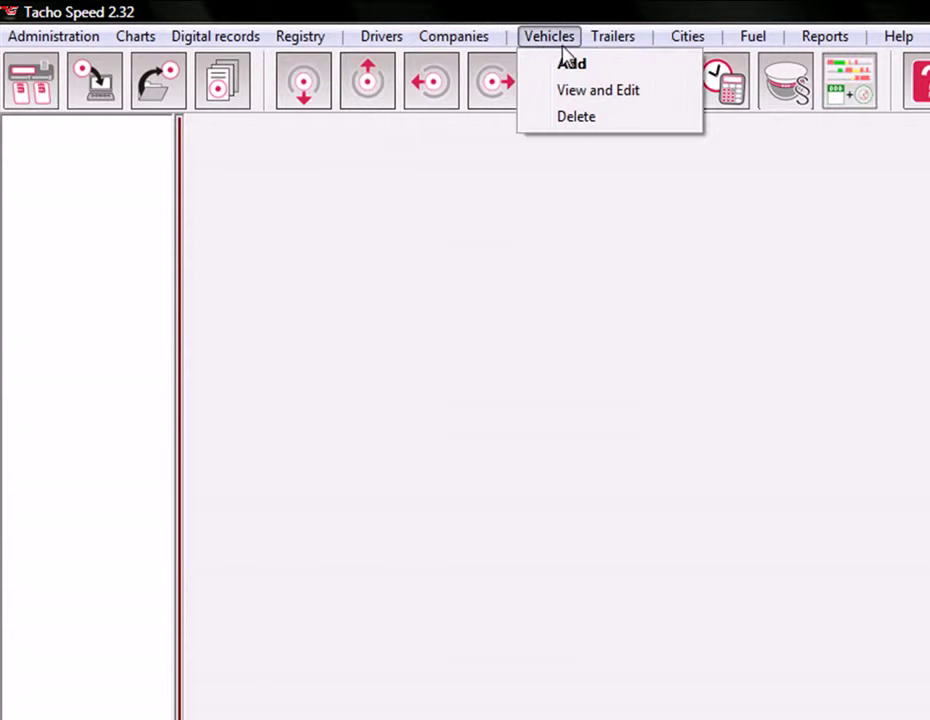
mouse_move(886, 40)
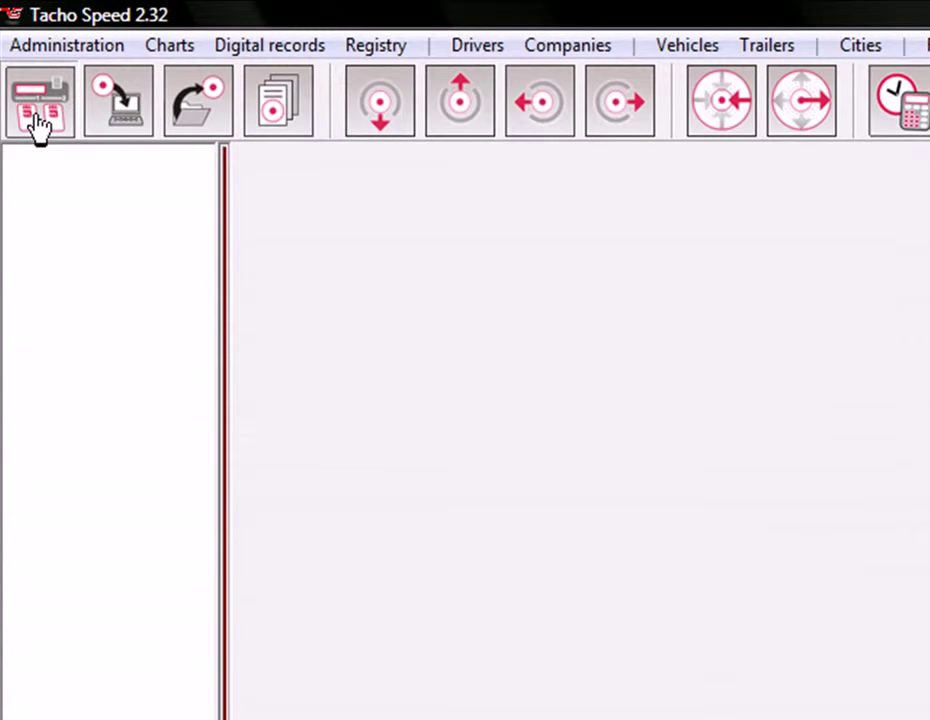
View the digital records workspace once more and return to the tachochart workspace.
left_click(38, 125)
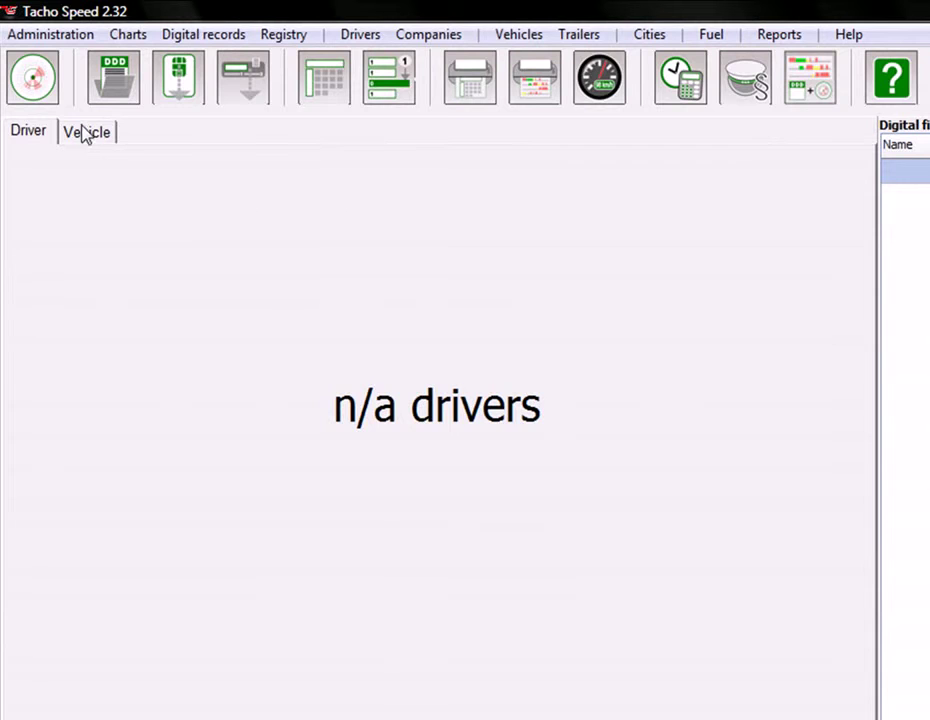
left_click(33, 84)
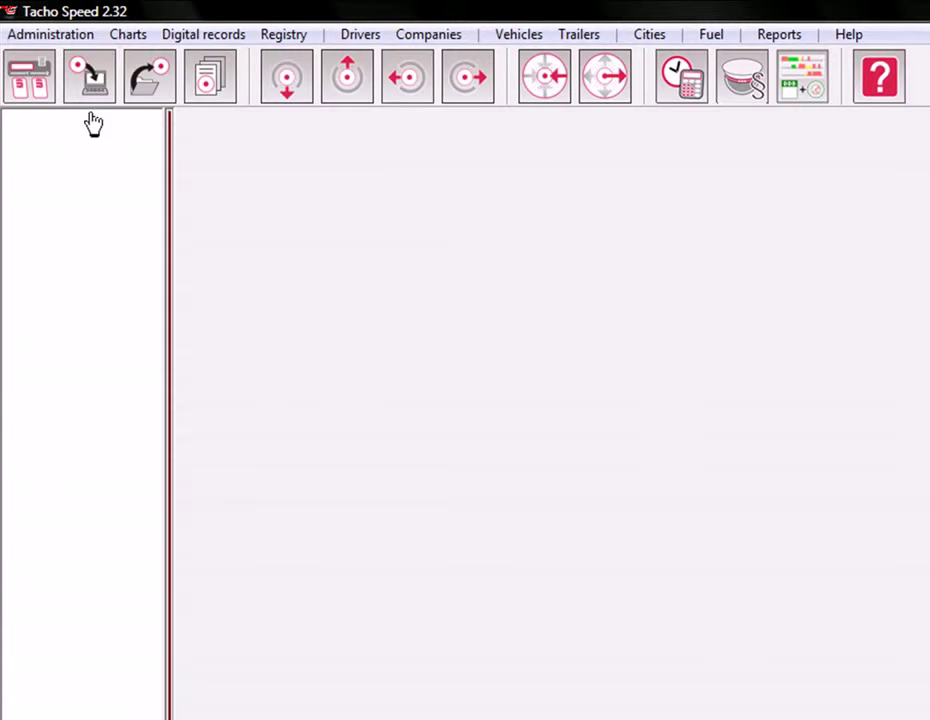
Open the first six tachochart images from the TachoSpeed Tarczki folder.
left_click(146, 94)
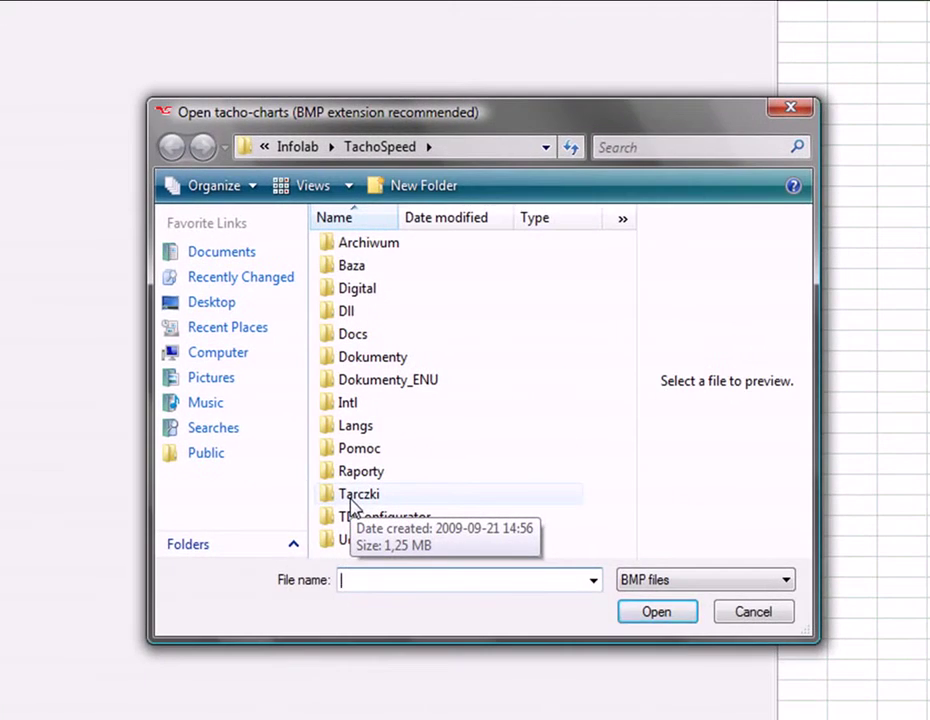
double_click(350, 495)
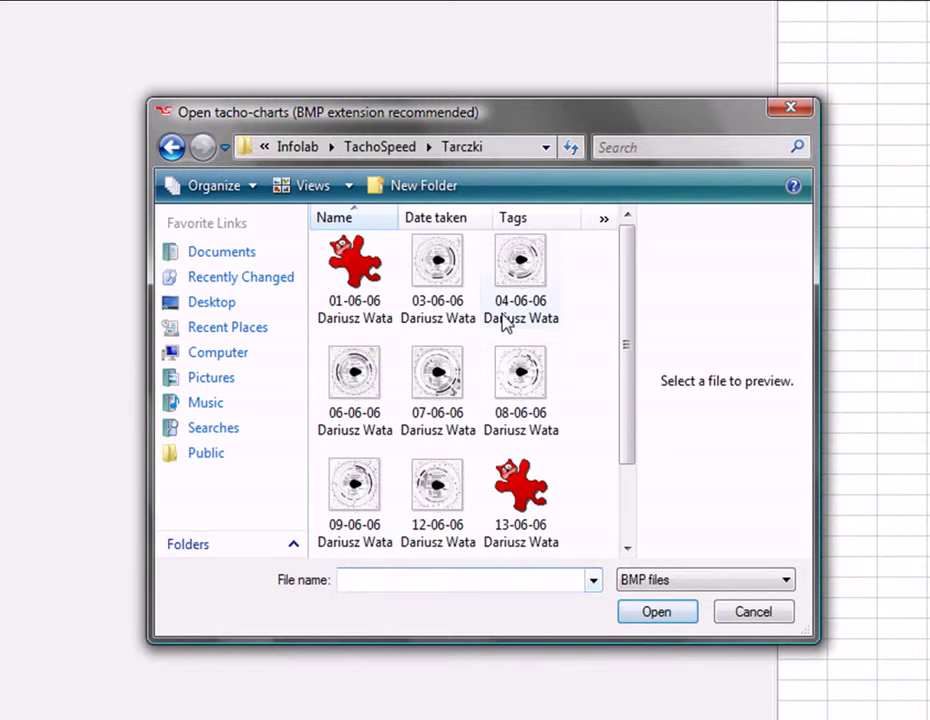
left_click_drag(578, 390, 283, 255)
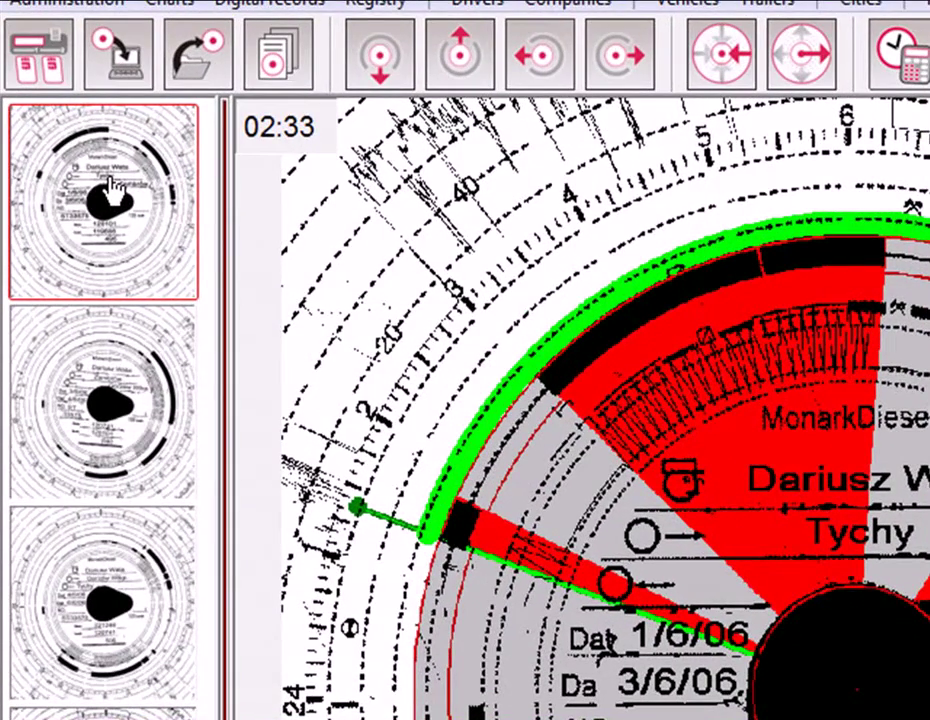
Display the first of the loaded charts and enlarge its speed graph strip.
left_click(113, 190)
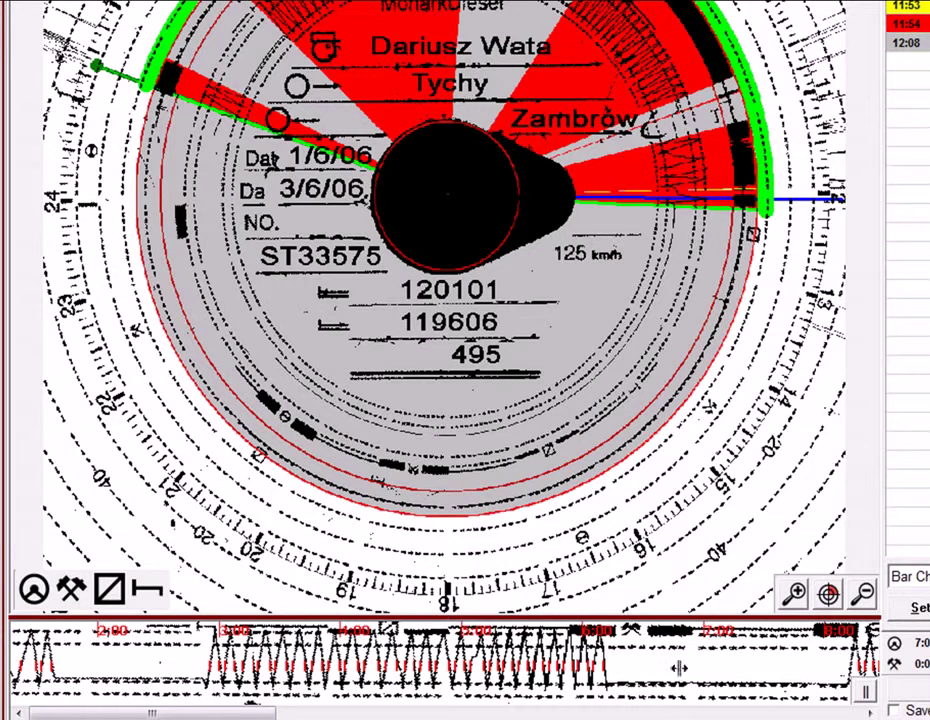
left_click(840, 690)
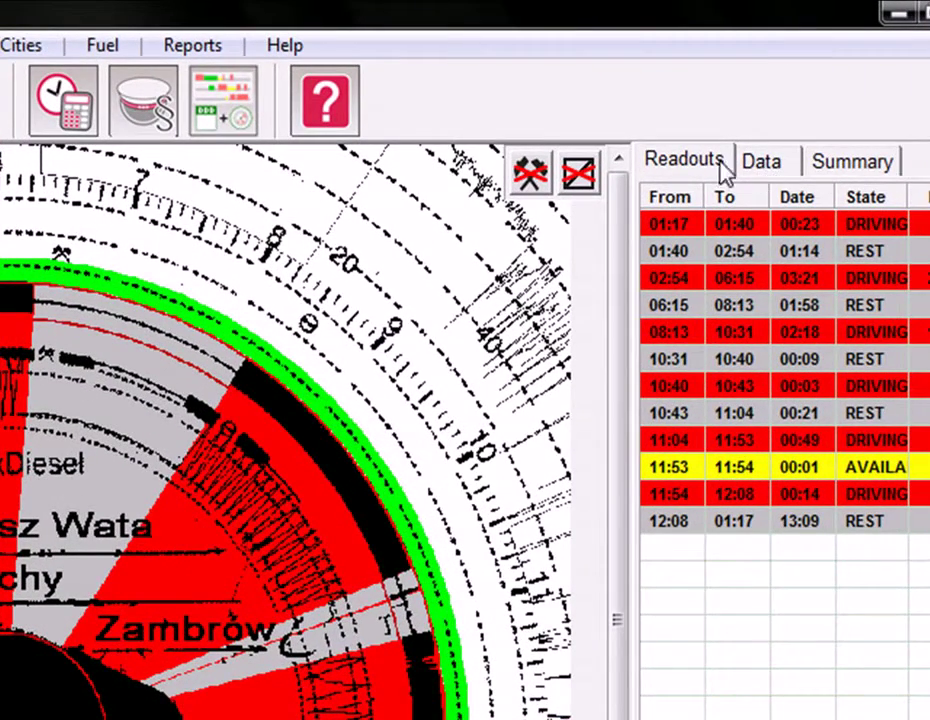
Examine the first chart's readouts, data form and summary, and restore the speed graph strip to its normal height.
left_click(760, 166)
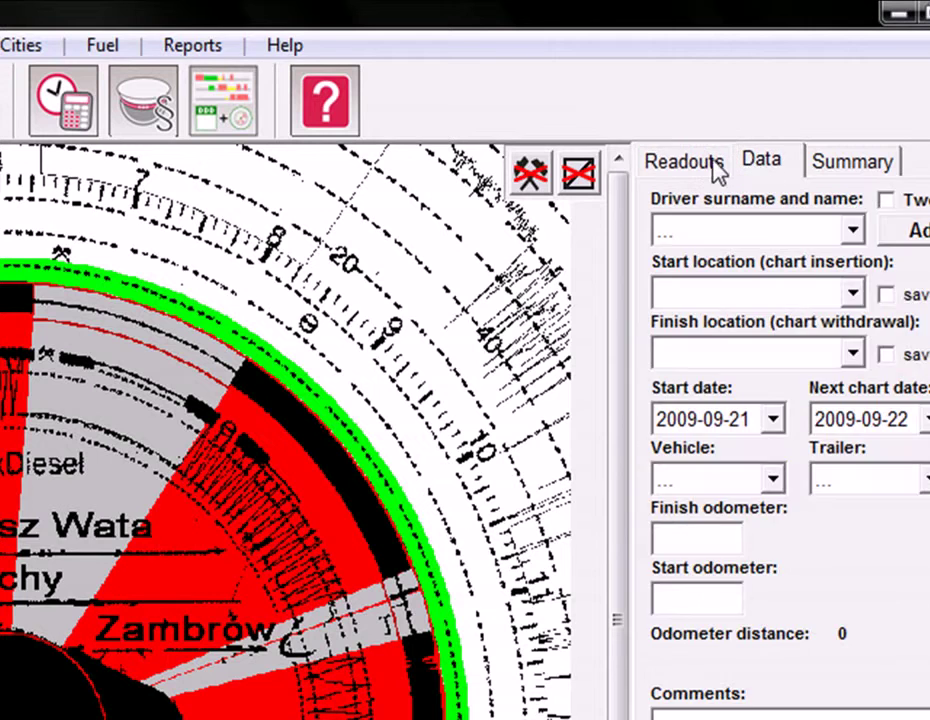
left_click(700, 168)
left_click(762, 176)
left_click(841, 172)
left_click(716, 172)
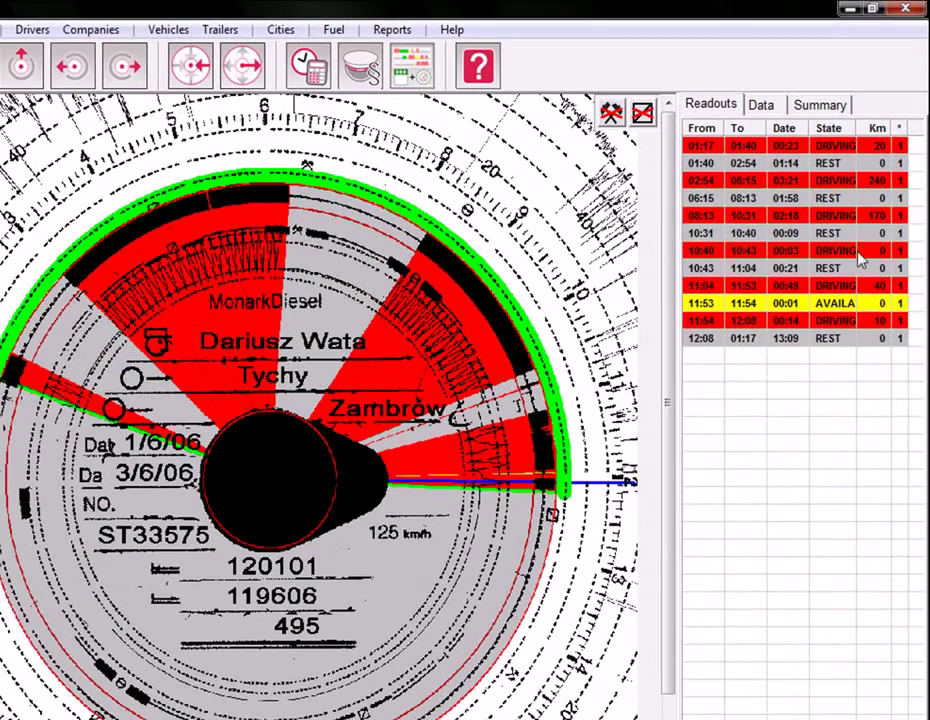
left_click(778, 108)
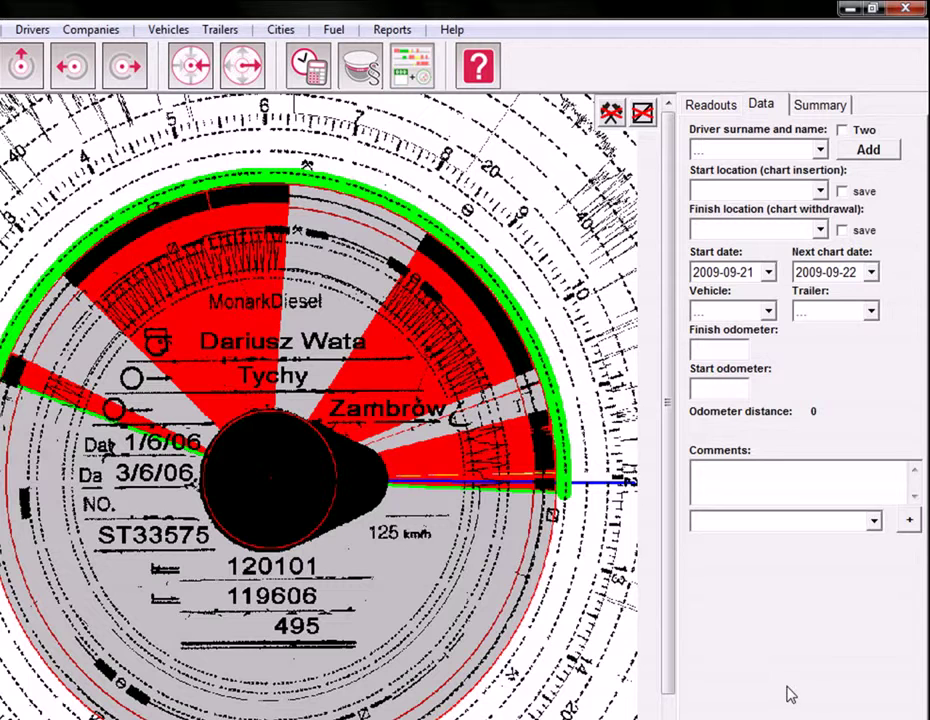
left_click(822, 108)
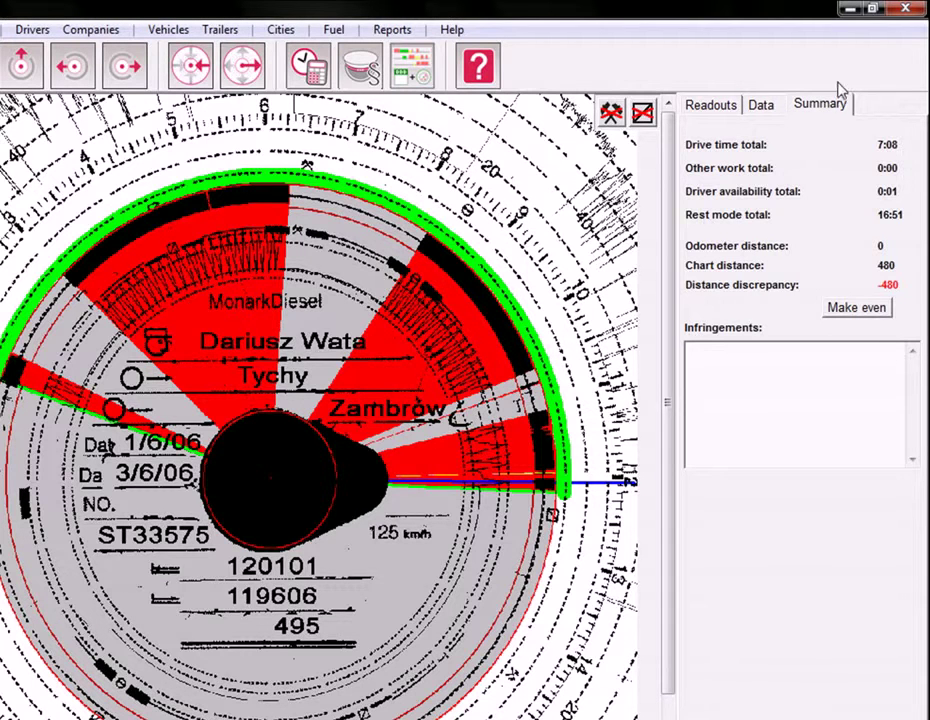
left_click(714, 107)
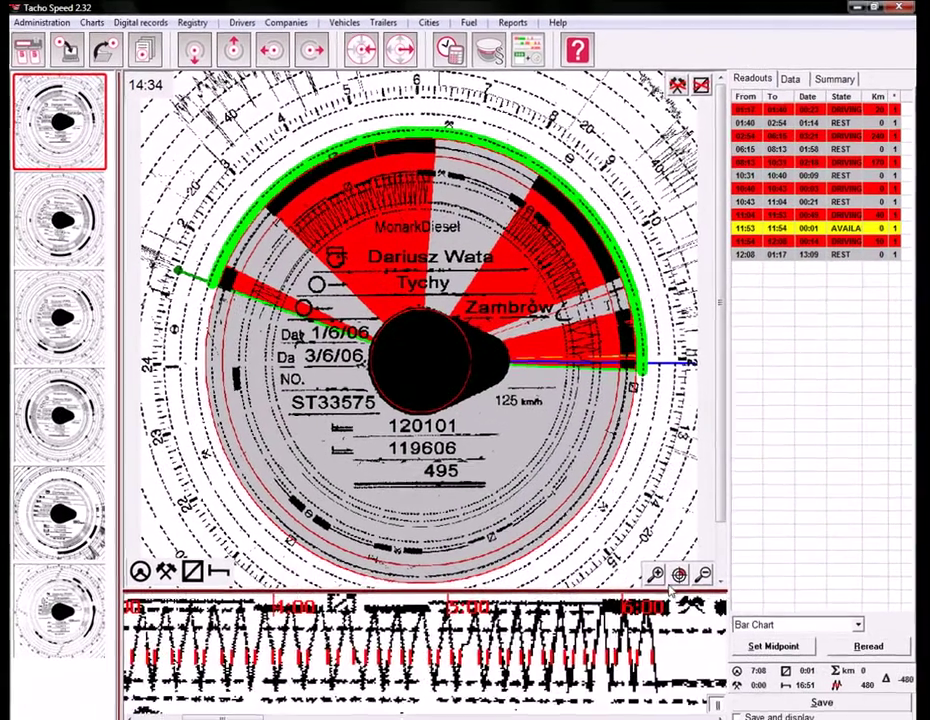
left_click(719, 703)
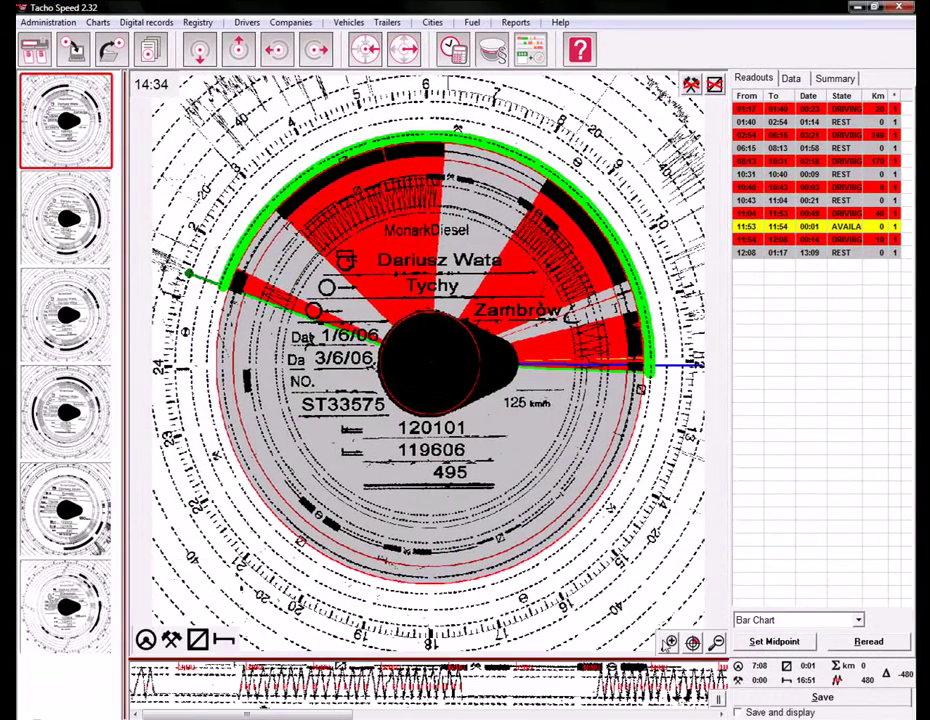
In the digital view, open the first driver card DDD file starting with "Kary" from the TachoSpeed Digital folder.
left_click(33, 53)
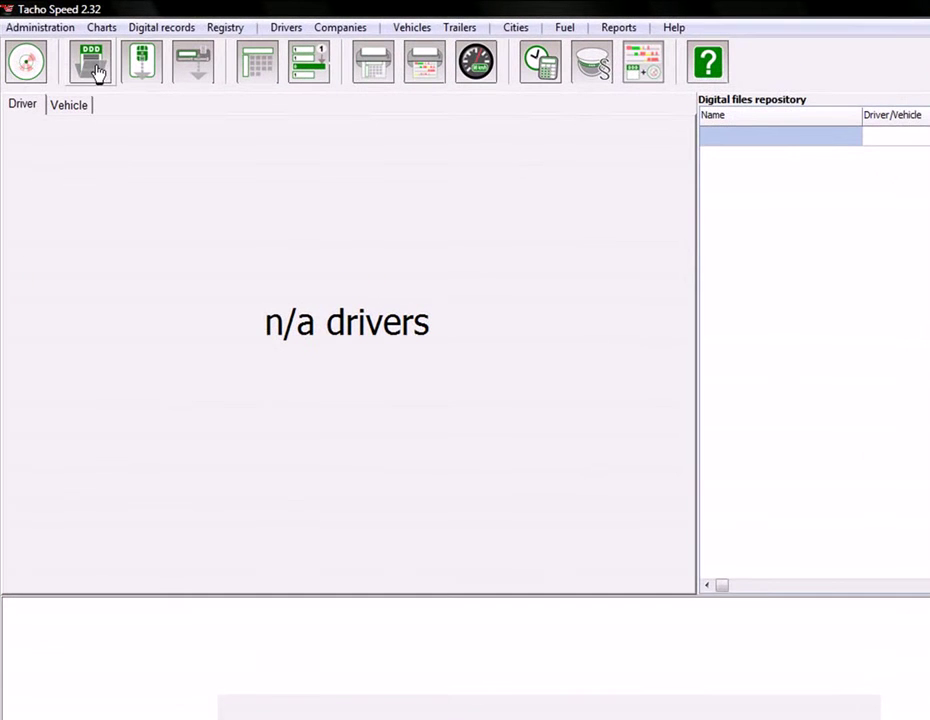
left_click(92, 66)
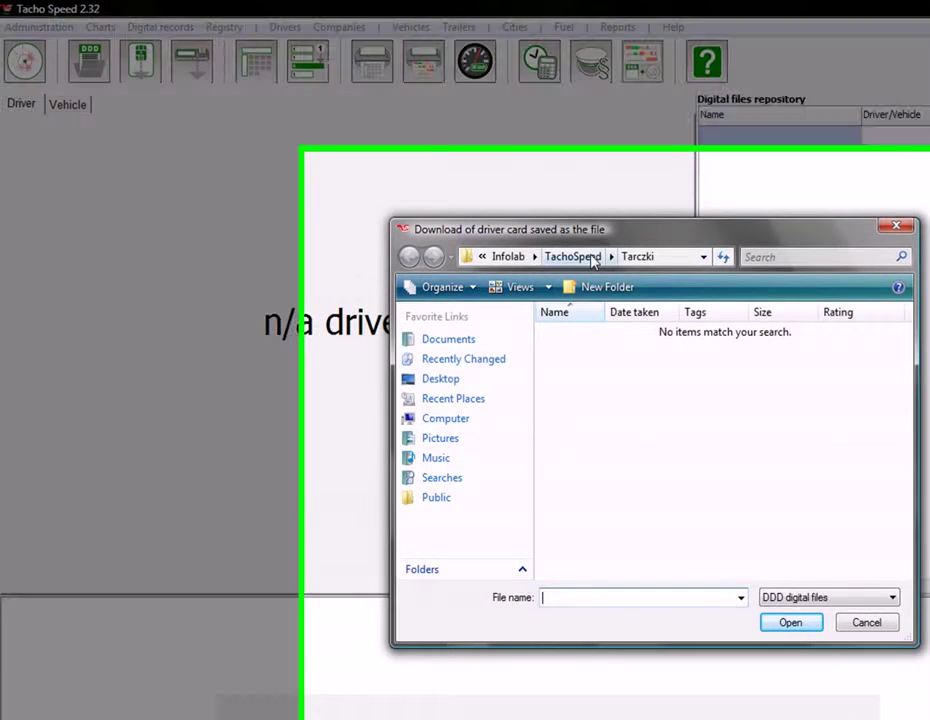
left_click(590, 257)
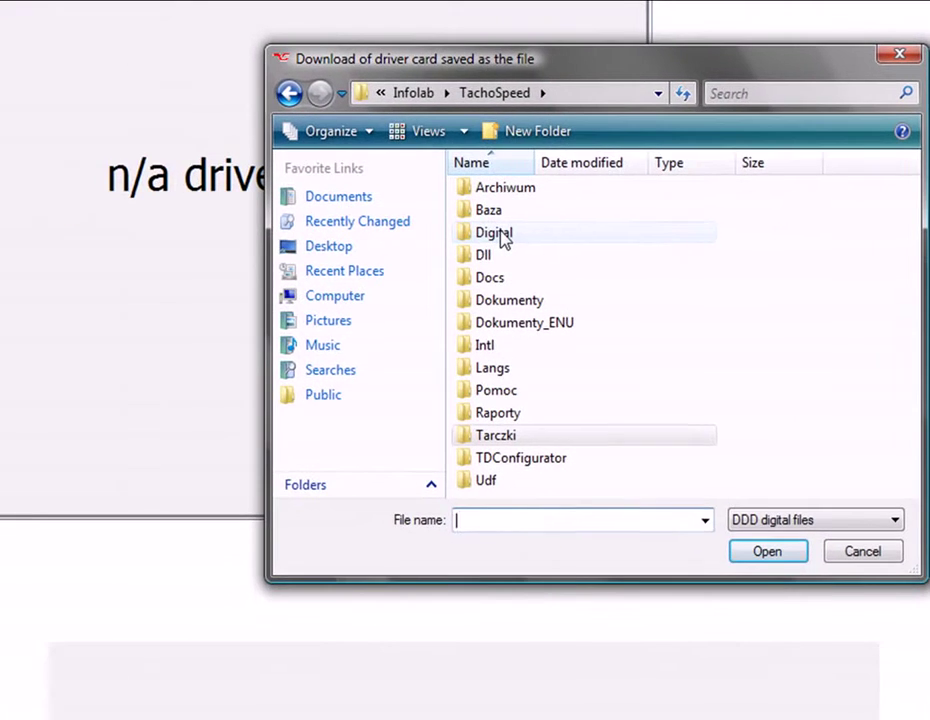
left_click(341, 273)
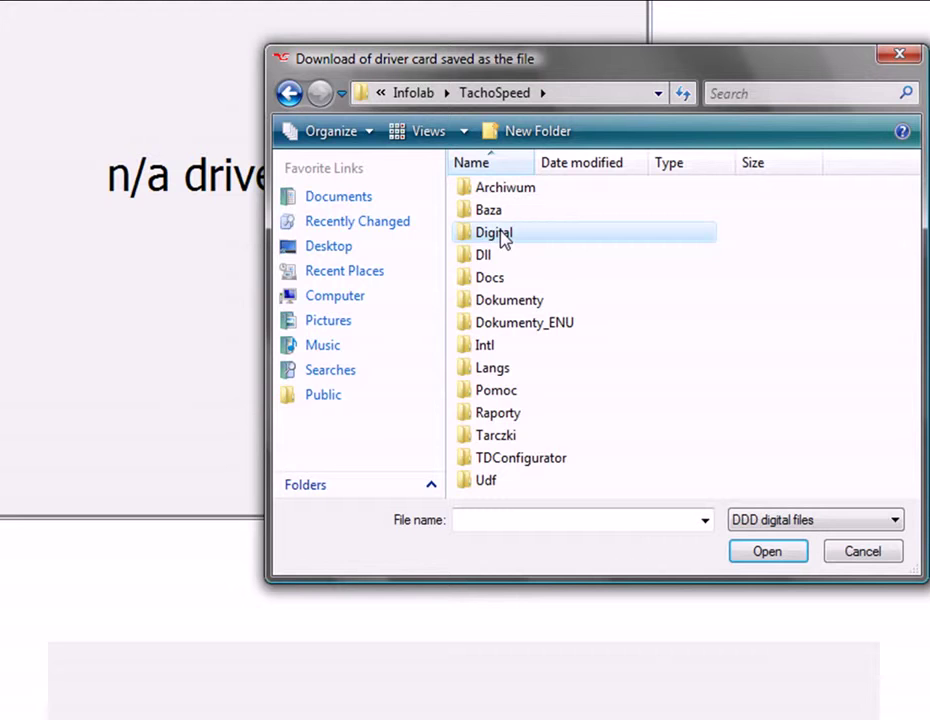
double_click(499, 232)
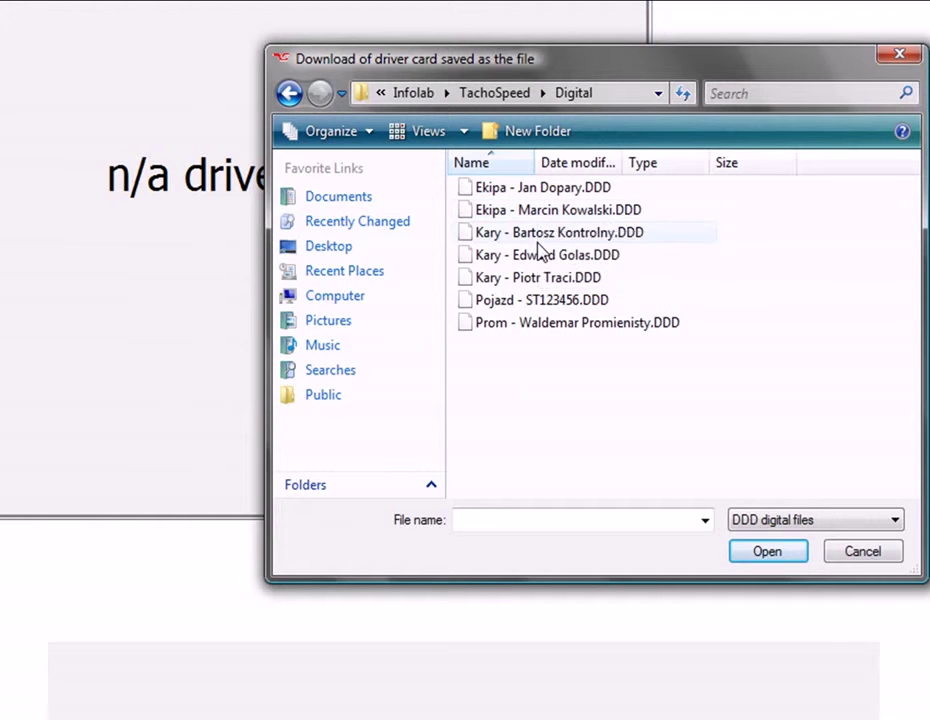
left_click(548, 238)
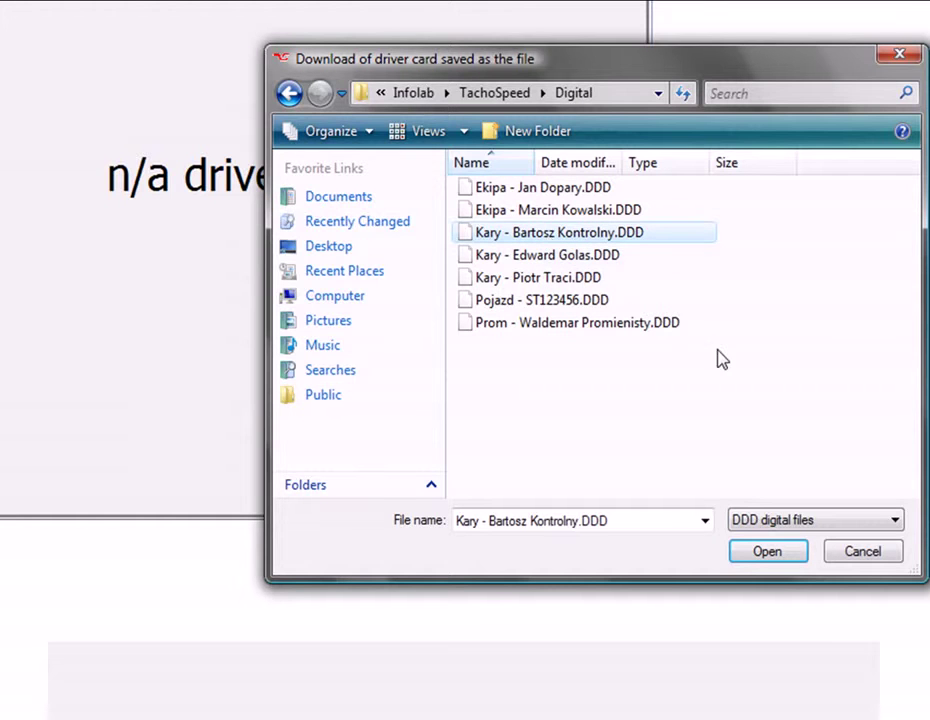
left_click(766, 552)
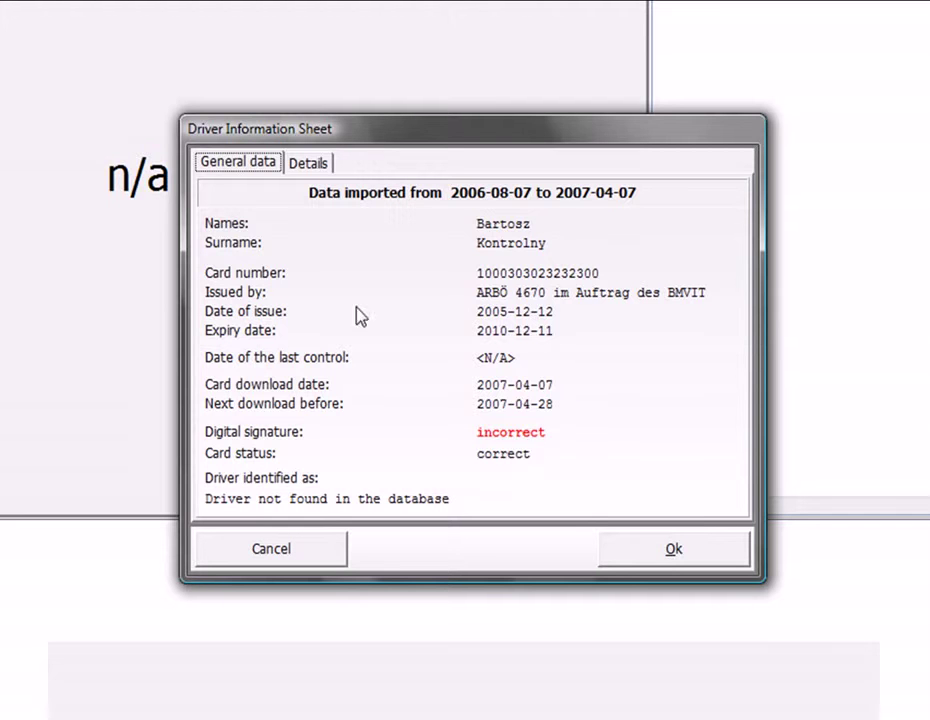
Accept the imported driver card data and add the new driver to the database with the prefilled details.
left_click(666, 555)
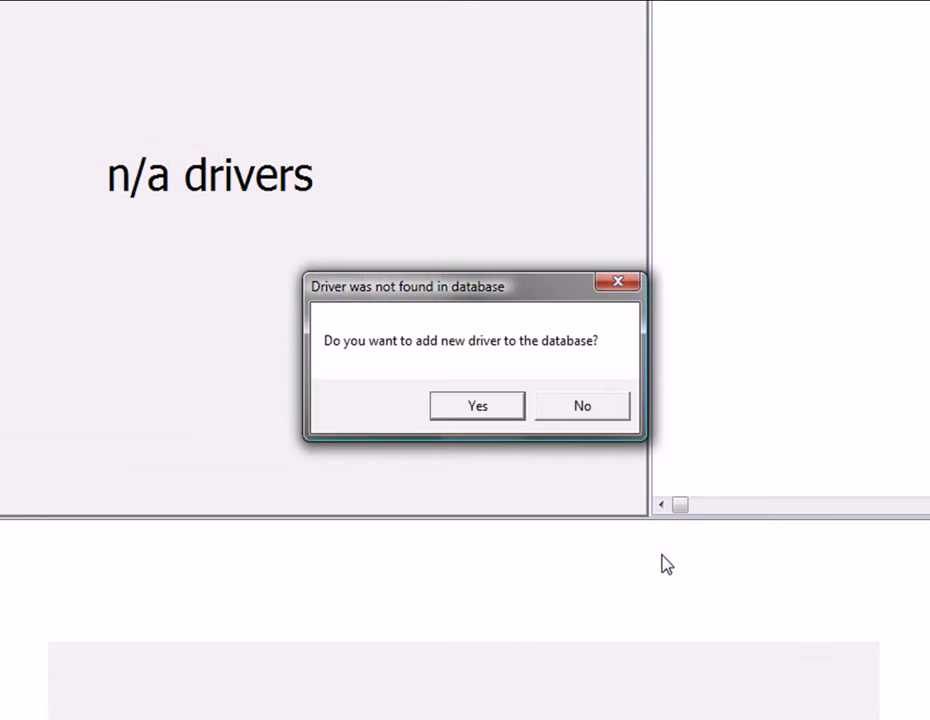
left_click(499, 418)
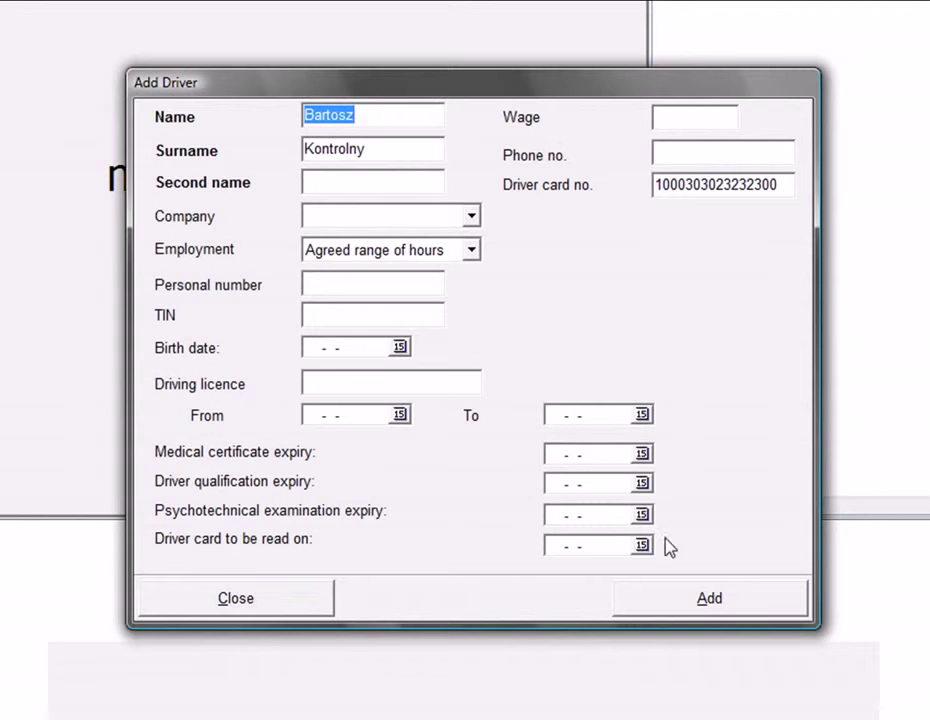
left_click(700, 606)
left_click(668, 600)
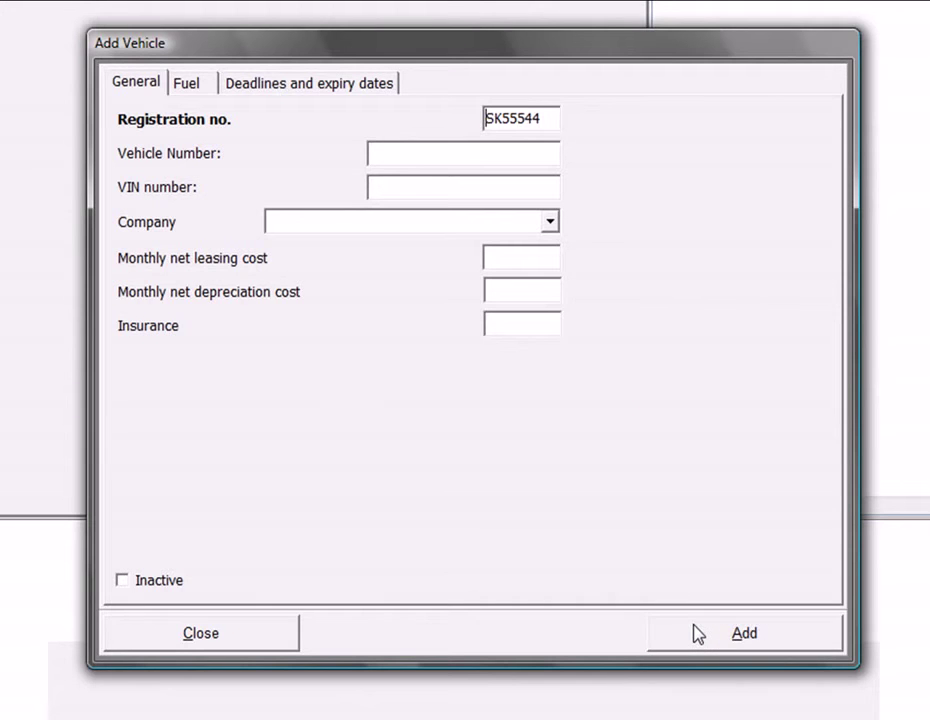
Add the new vehicle to the database with its prefilled registration number and show the imported driver's calendar year.
left_click(697, 634)
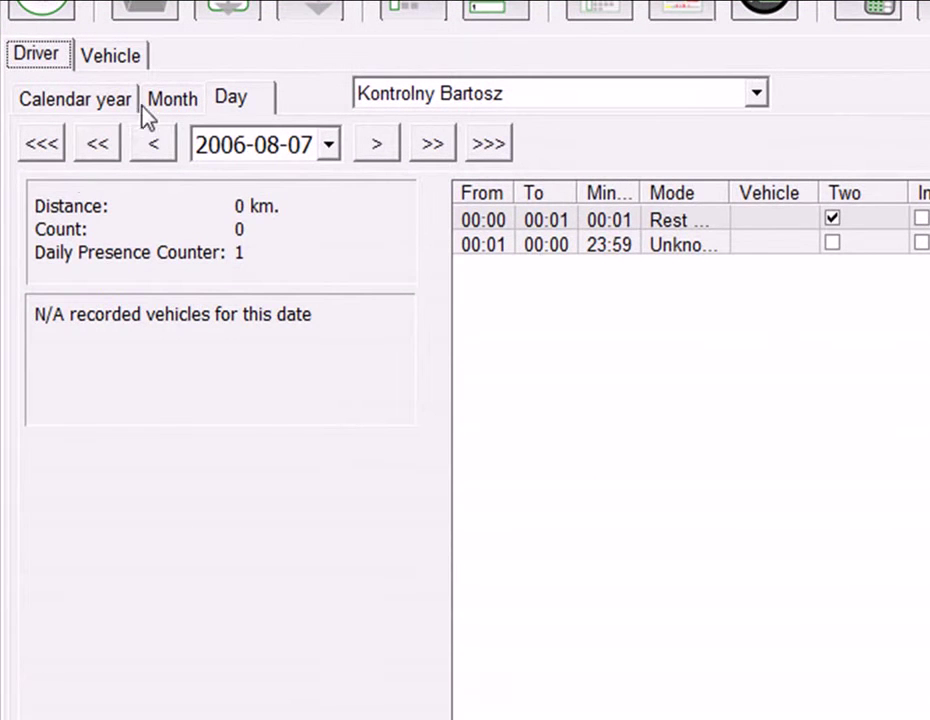
left_click(60, 99)
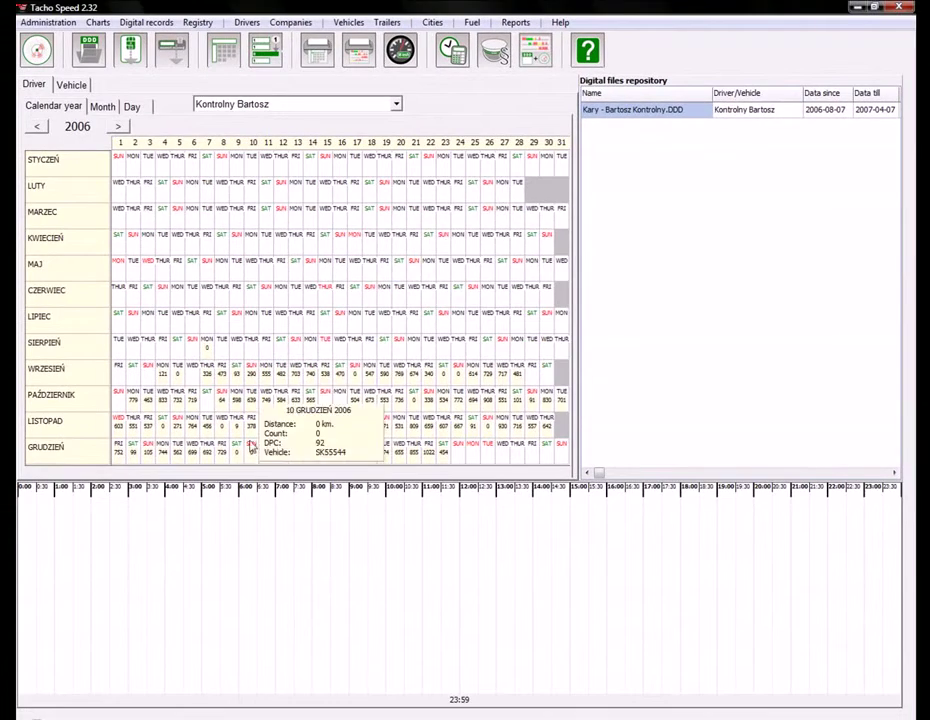
Display the activity graphs of individual September 2006 days from the calendar year, ending with 16 September.
left_click(267, 398)
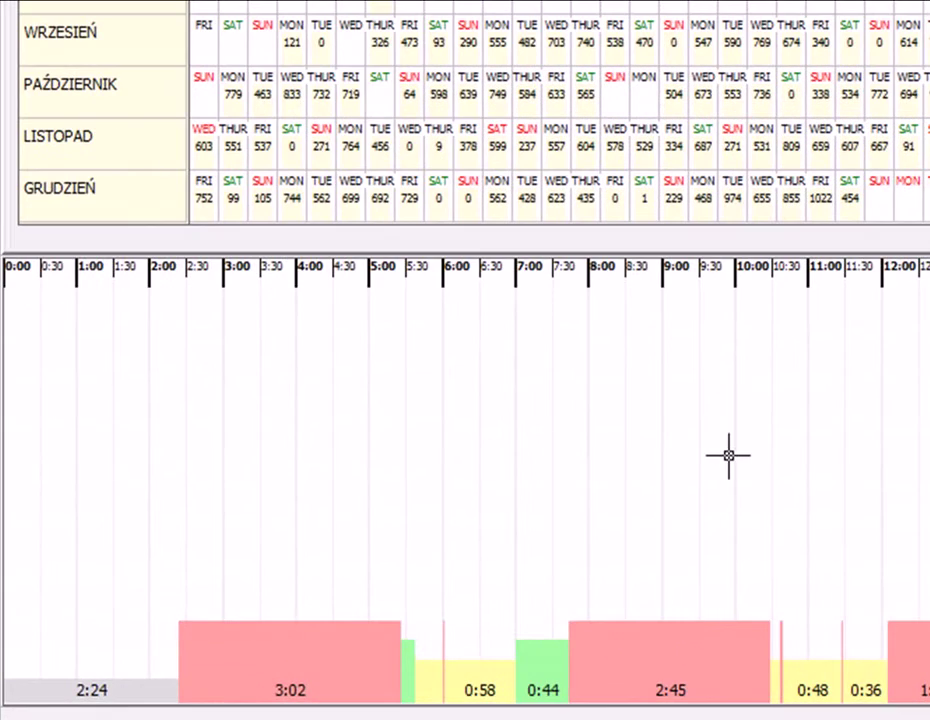
mouse_move(532, 52)
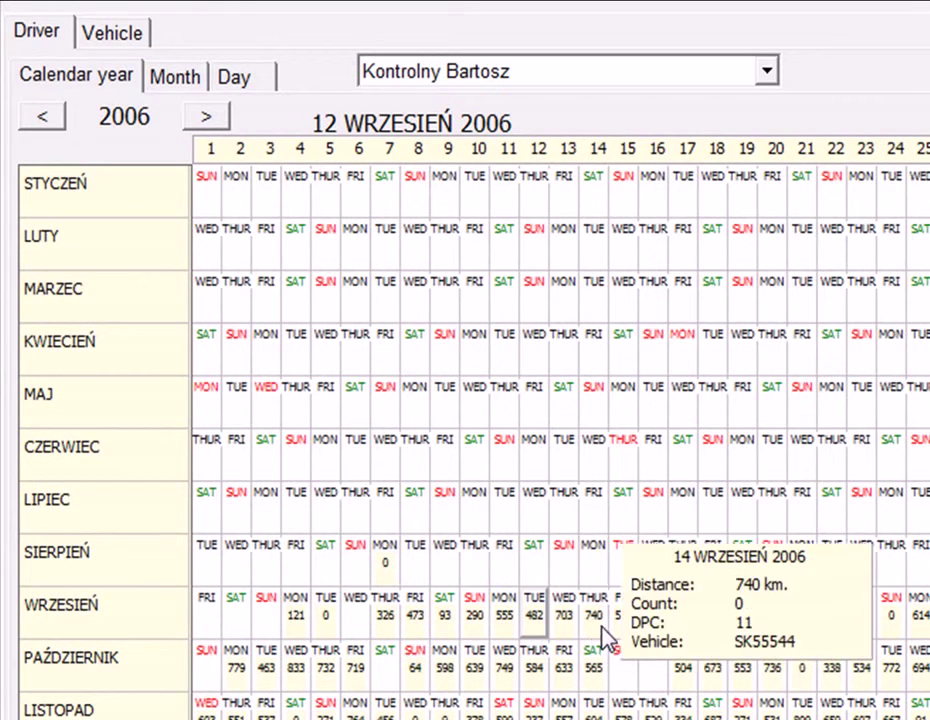
left_click(597, 550)
left_click(664, 592)
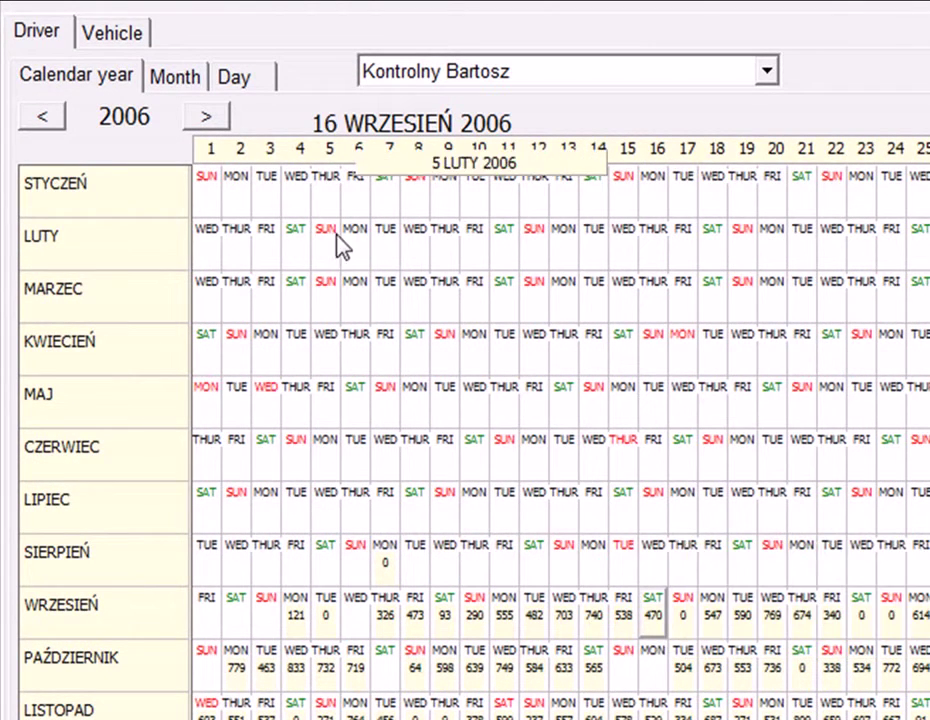
Open the September 2006 month view and, from it, the day view of 13 September.
double_click(105, 620)
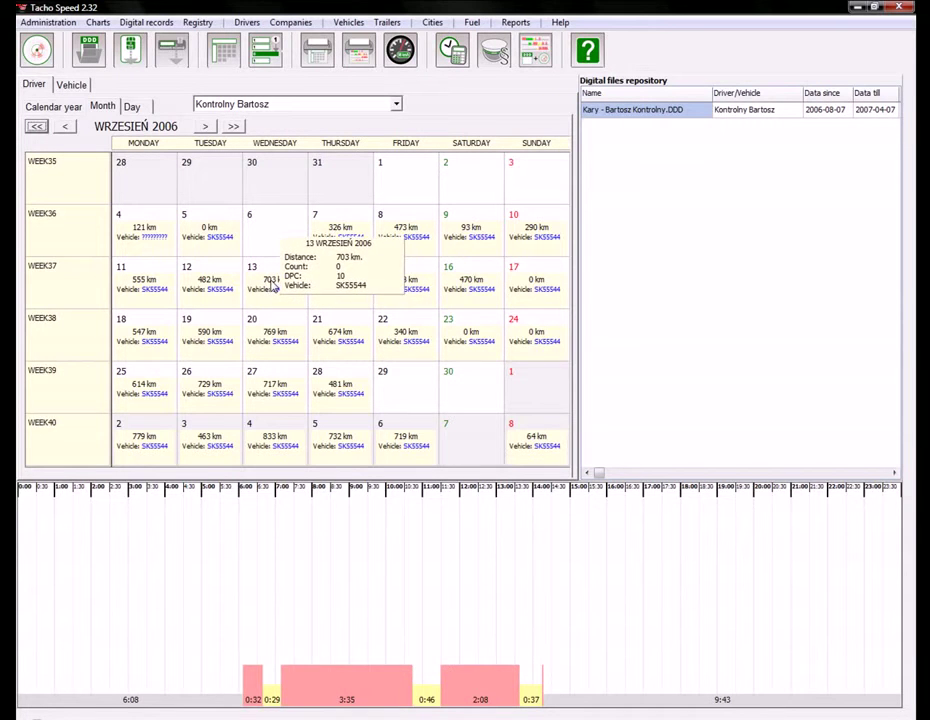
double_click(271, 286)
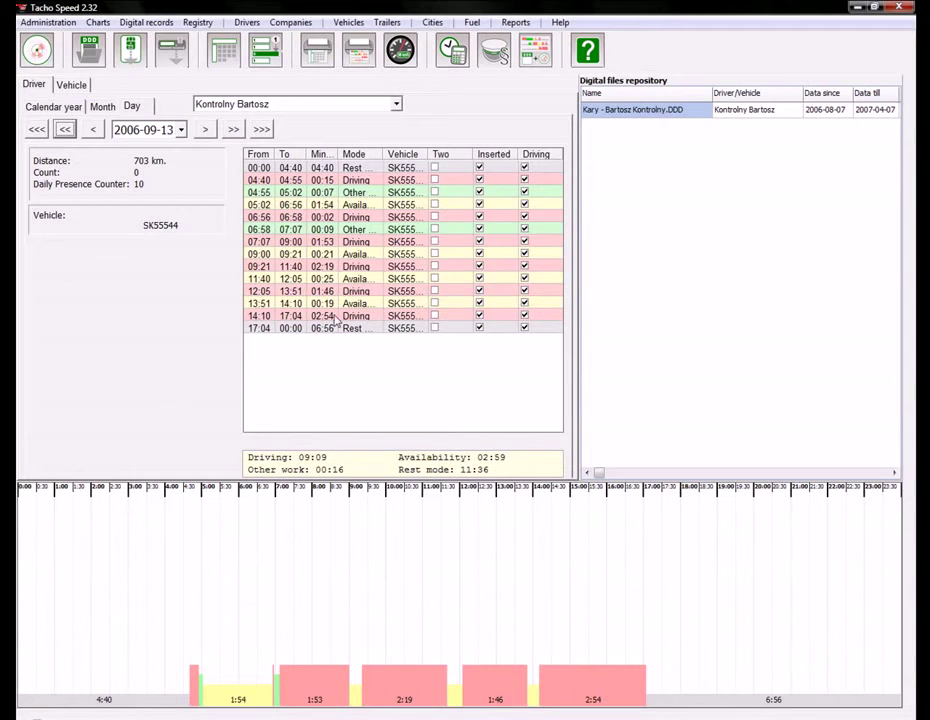
Highlight several of the day's activity entries one after another in the graph, ending with the 09:00 to 09:21 availability period.
left_click(349, 168)
left_click(354, 180)
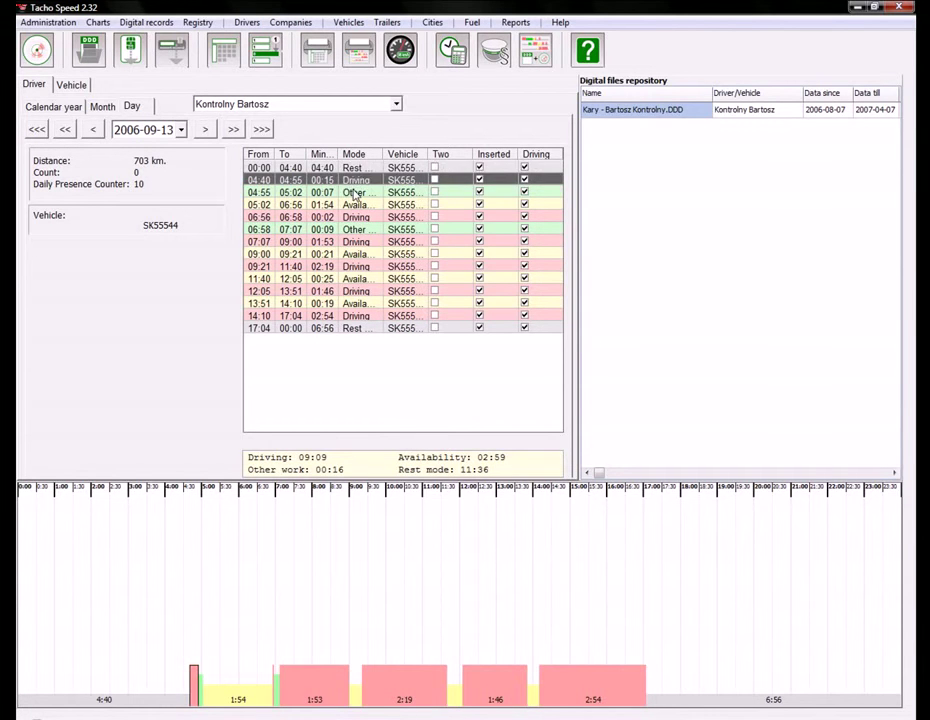
left_click(354, 193)
left_click(354, 217)
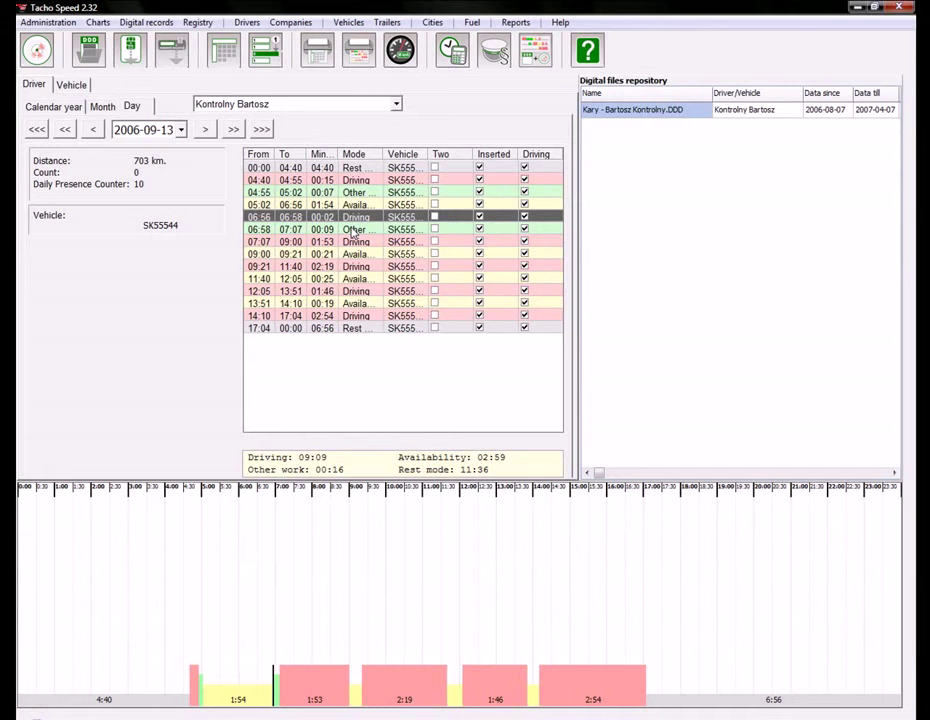
left_click(352, 253)
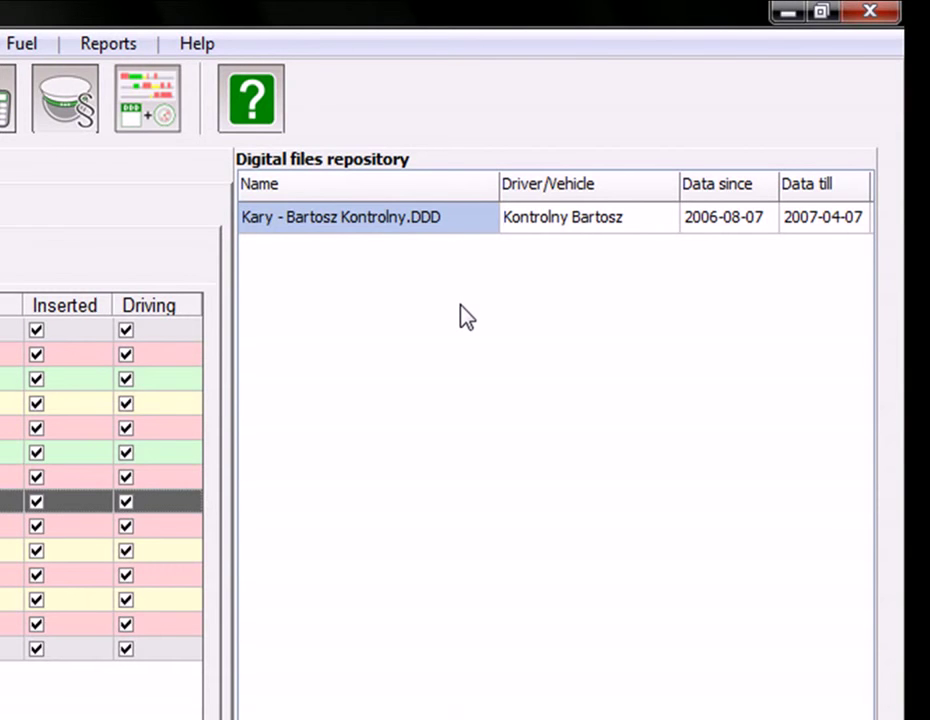
Select the imported driver card file in the digital files repository and check its driver and data period.
left_click(439, 236)
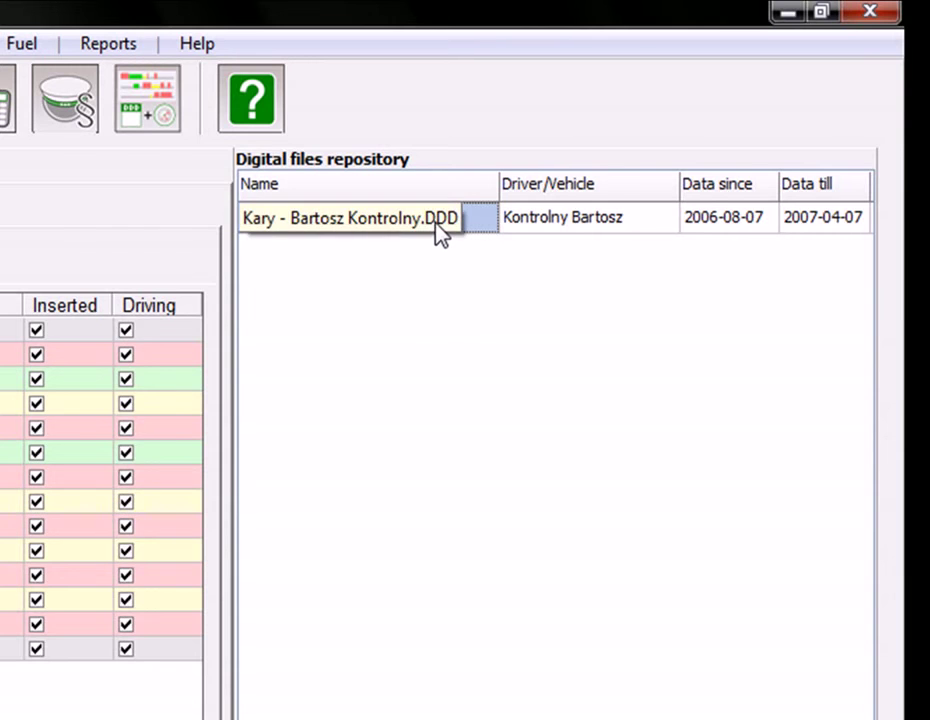
right_click(527, 228)
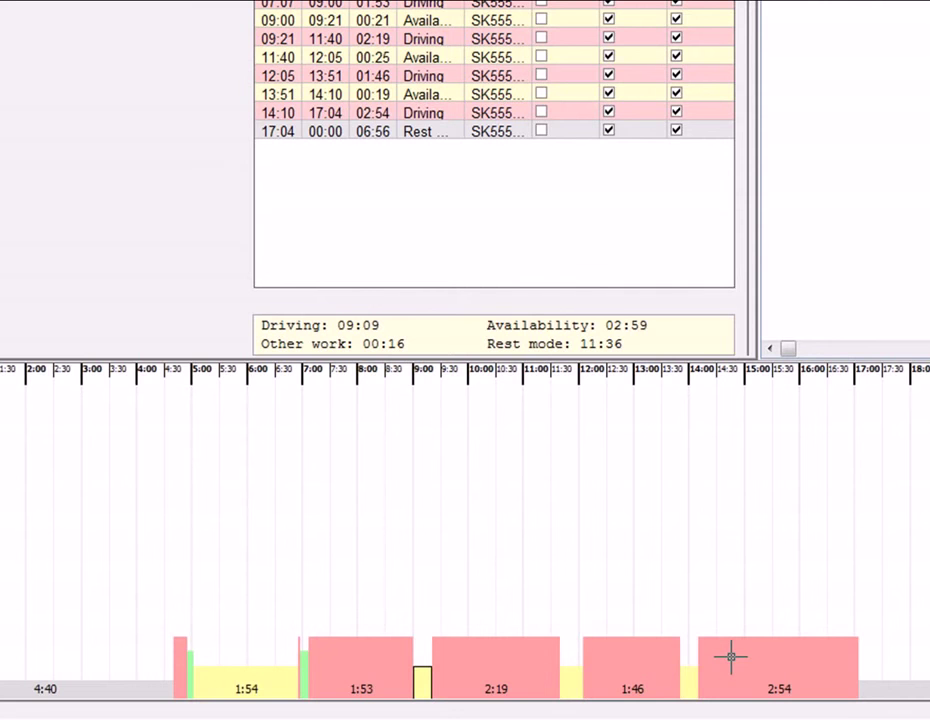
Select the 14:10 to 17:04 driving period in the activity graph and enlarge the time scale to ten-minute divisions.
left_click(730, 657)
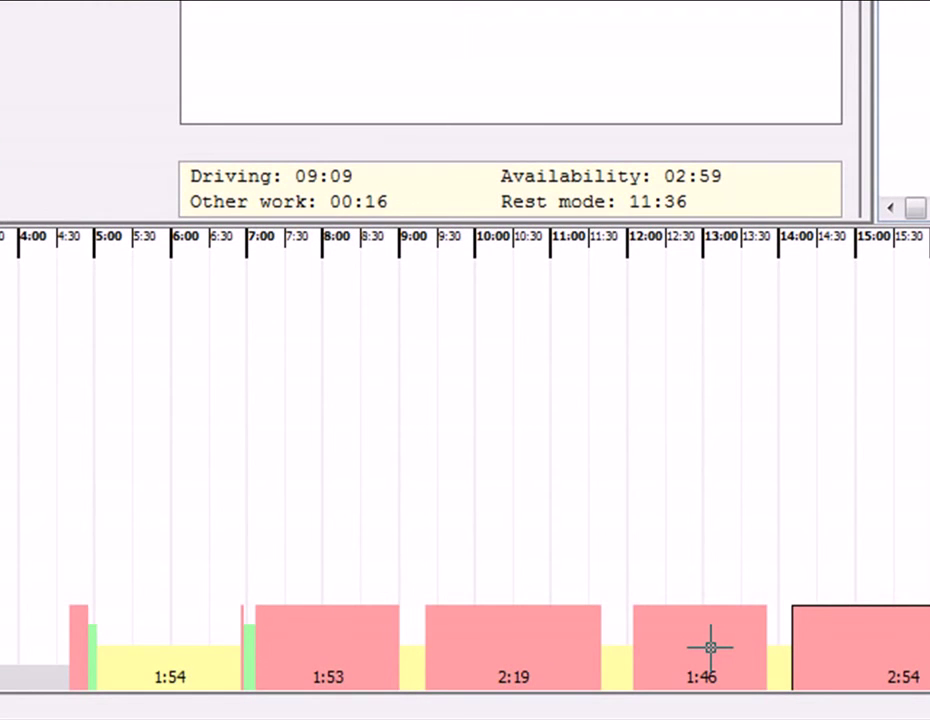
scroll(710, 648, "up", 5)
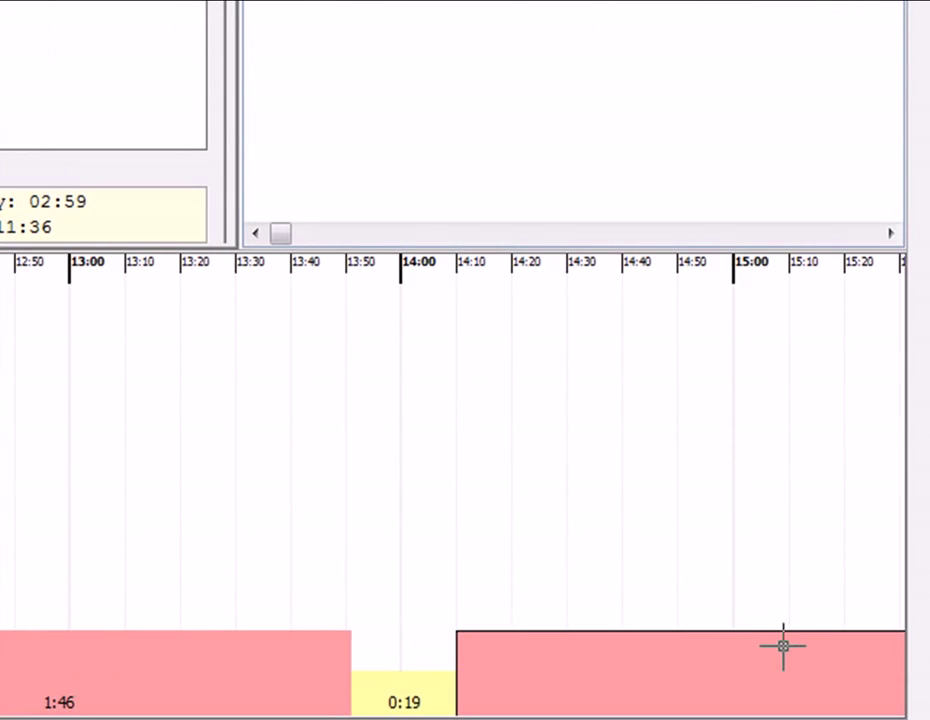
scroll(860, 648, "right", 5)
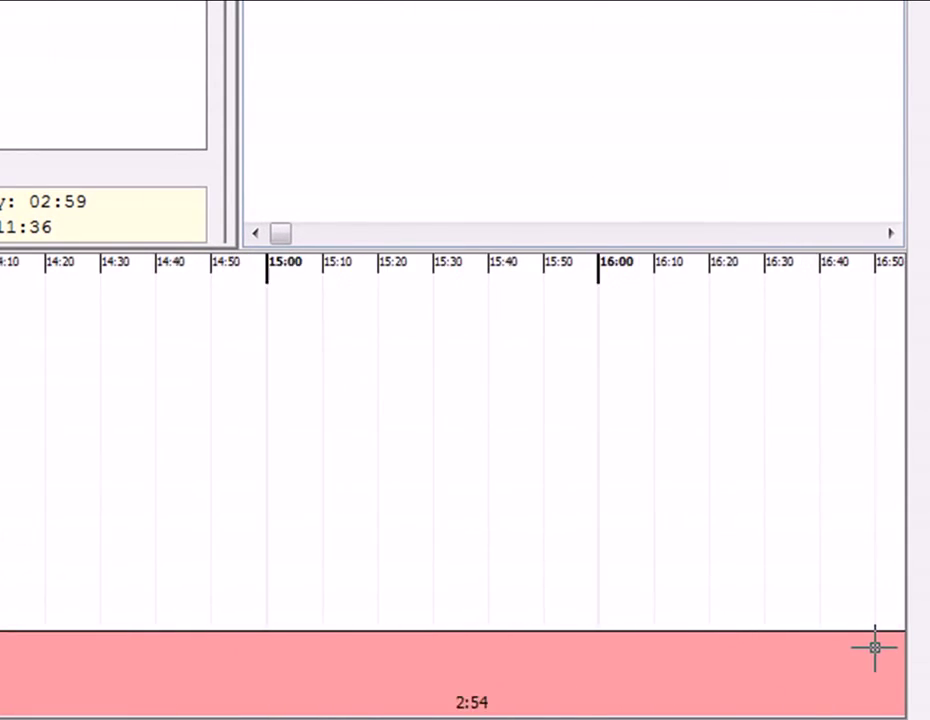
scroll(875, 648, "right", 4)
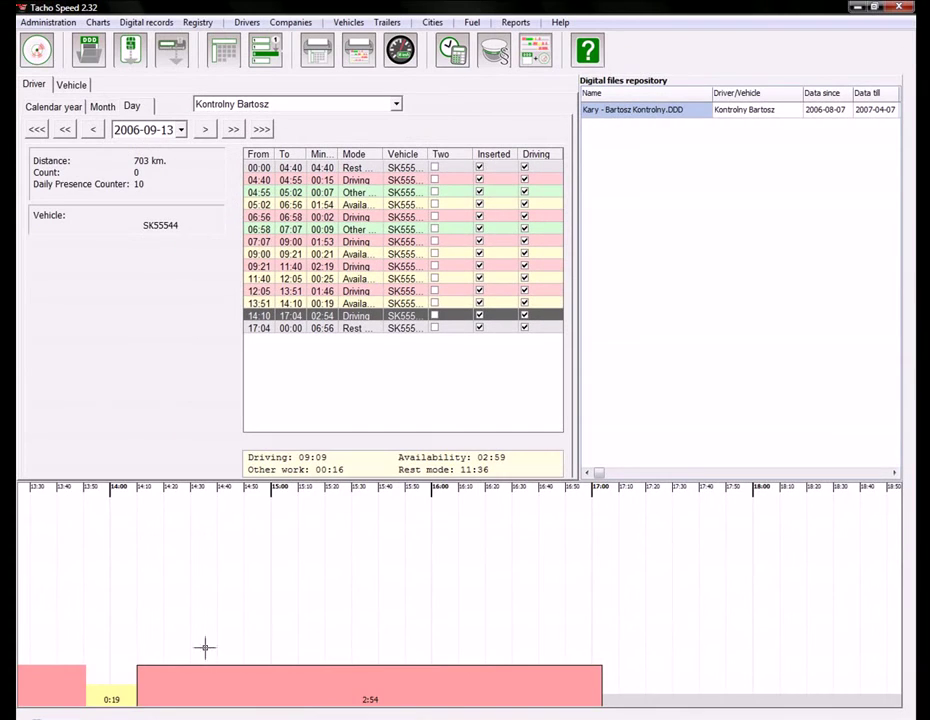
Go back along the day's activity graph to the 06:56 to 06:58 driving period and enlarge it to one-minute divisions.
scroll(50, 648, "left", 5)
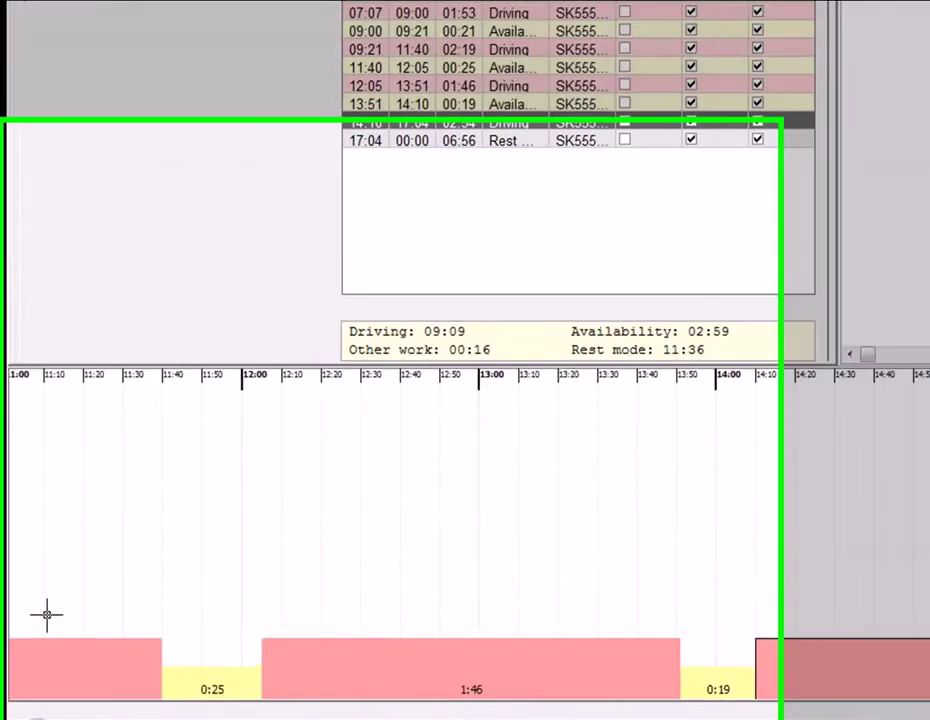
scroll(47, 607, "left", 6)
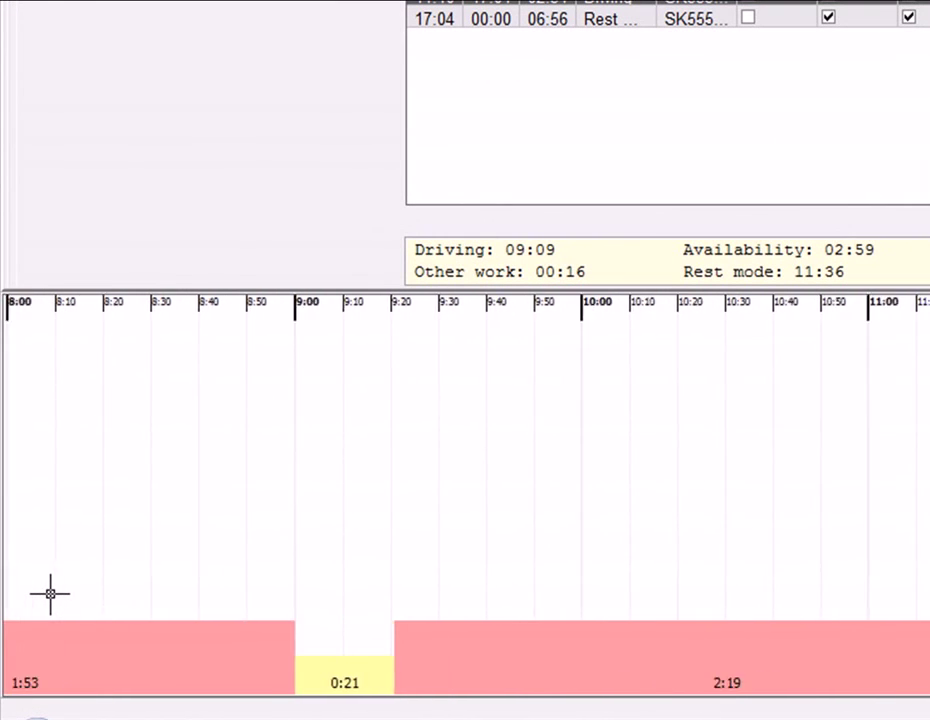
scroll(50, 594, "left", 5)
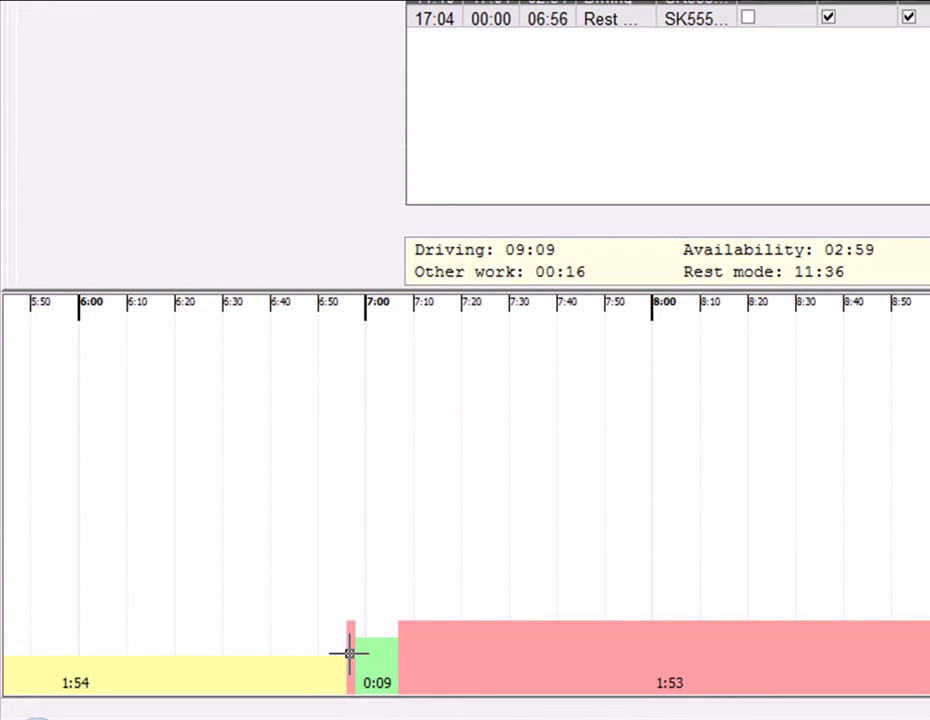
scroll(349, 654, "up", 5)
scroll(349, 654, "up", 4)
scroll(389, 663, "up", 4)
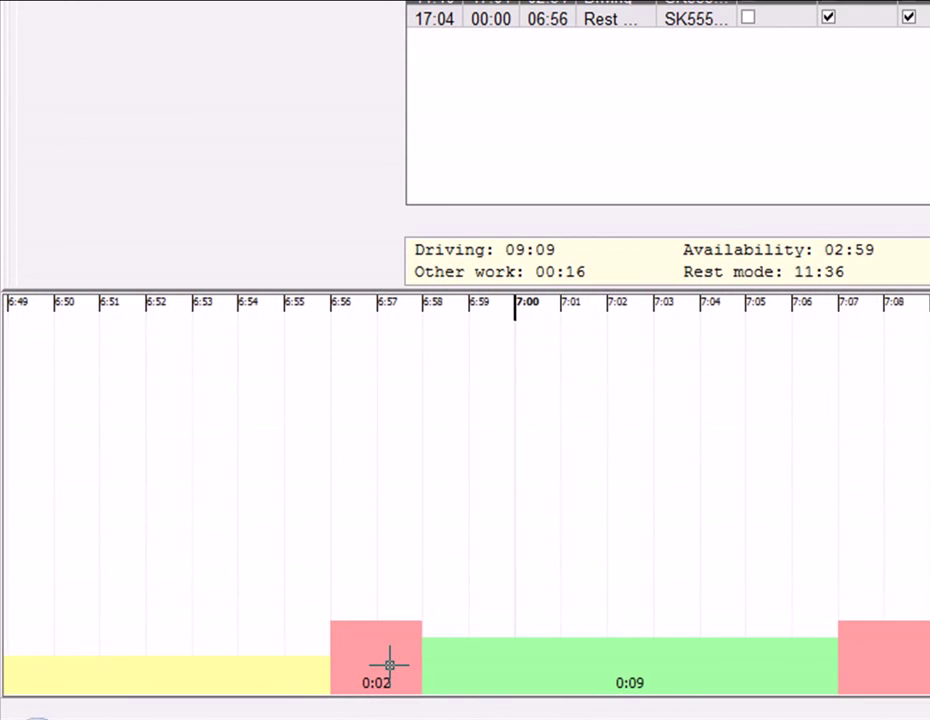
scroll(389, 663, "up", 2)
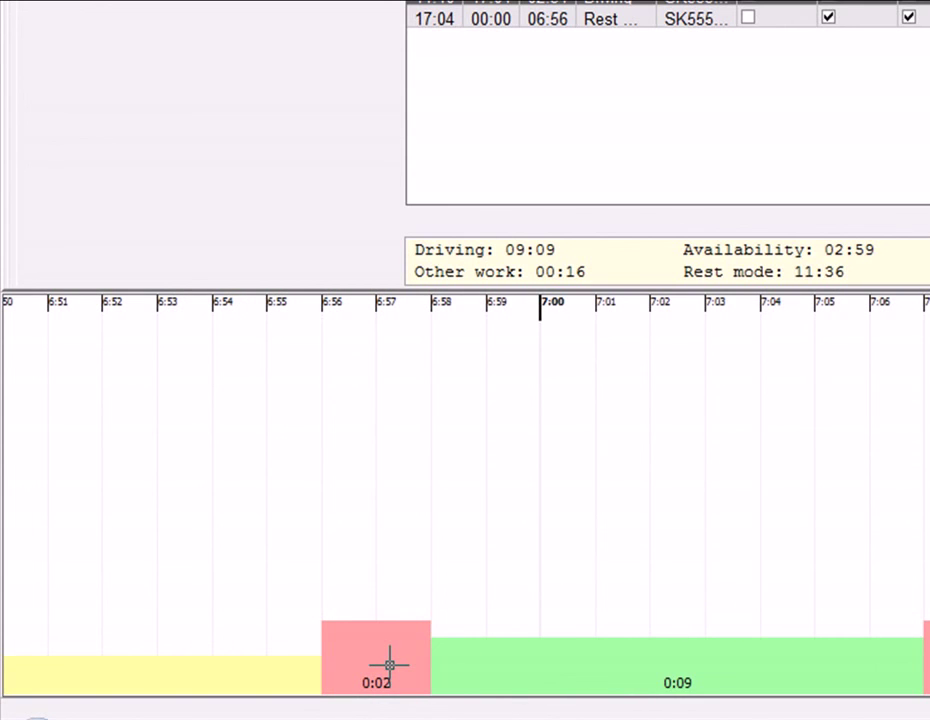